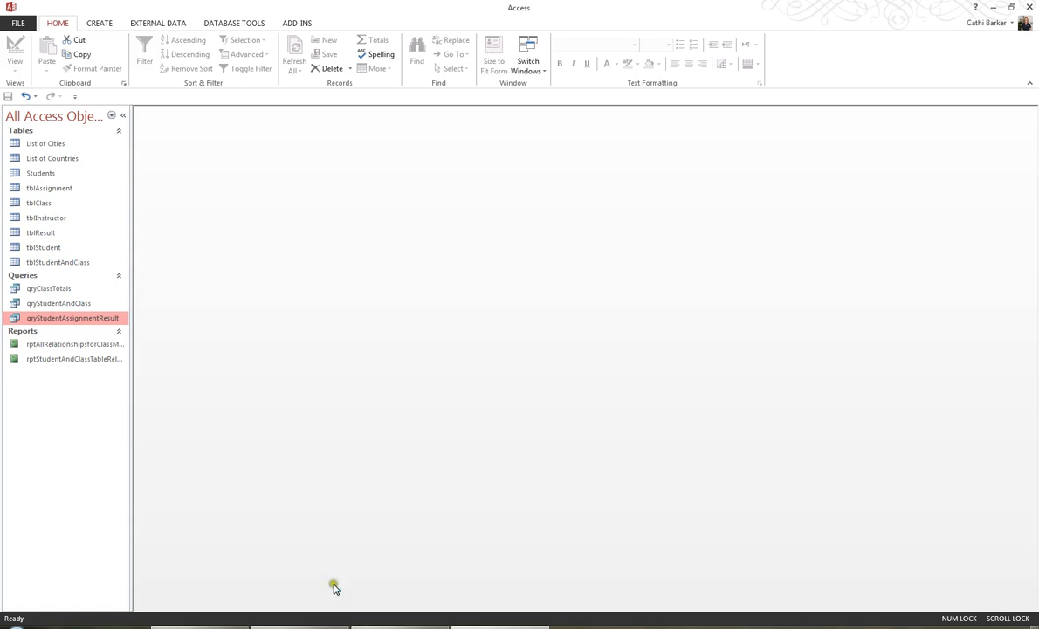
Create a new query in Design view based on the tblClass table
click(102, 23)
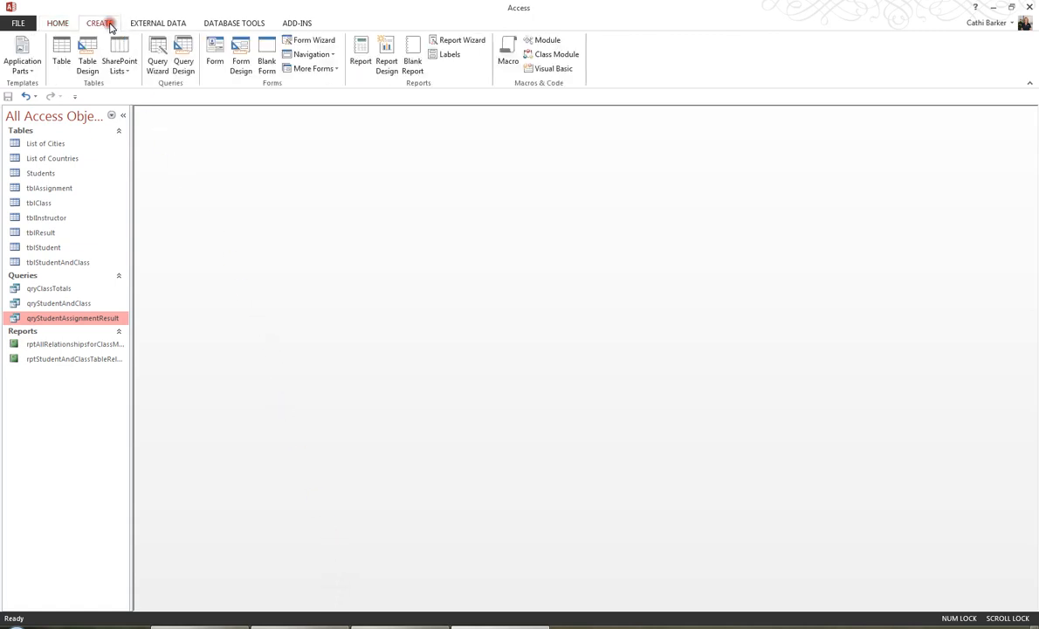
click(181, 62)
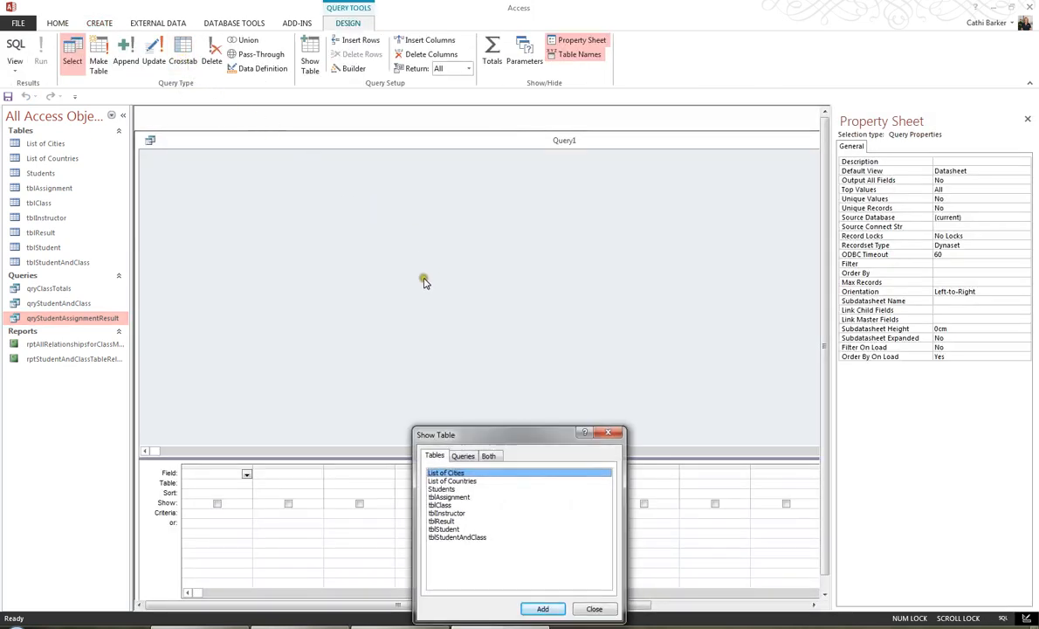
click(450, 506)
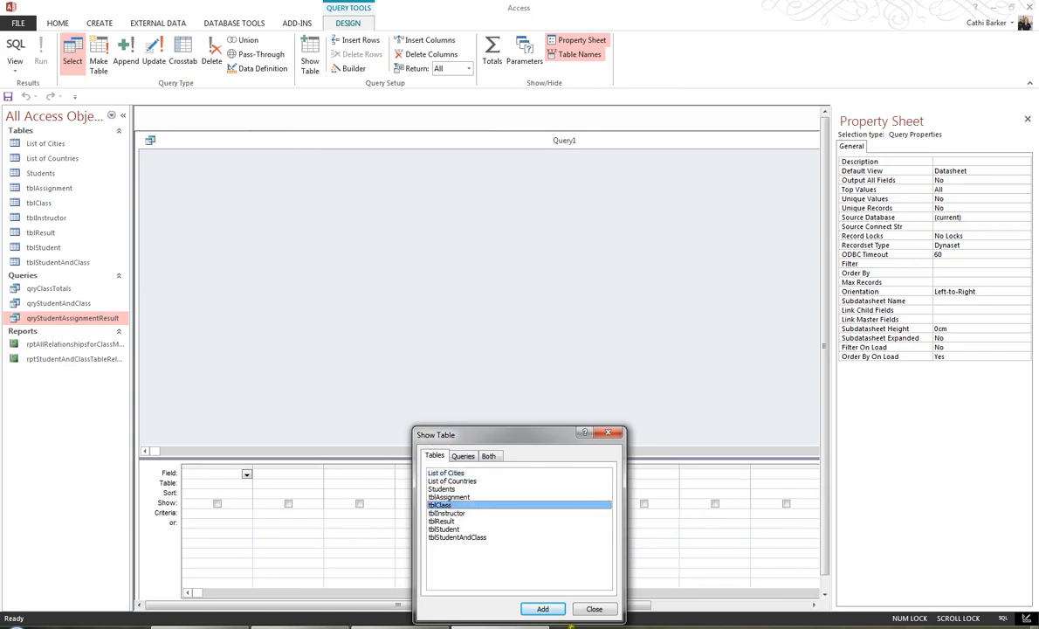
click(537, 609)
click(592, 611)
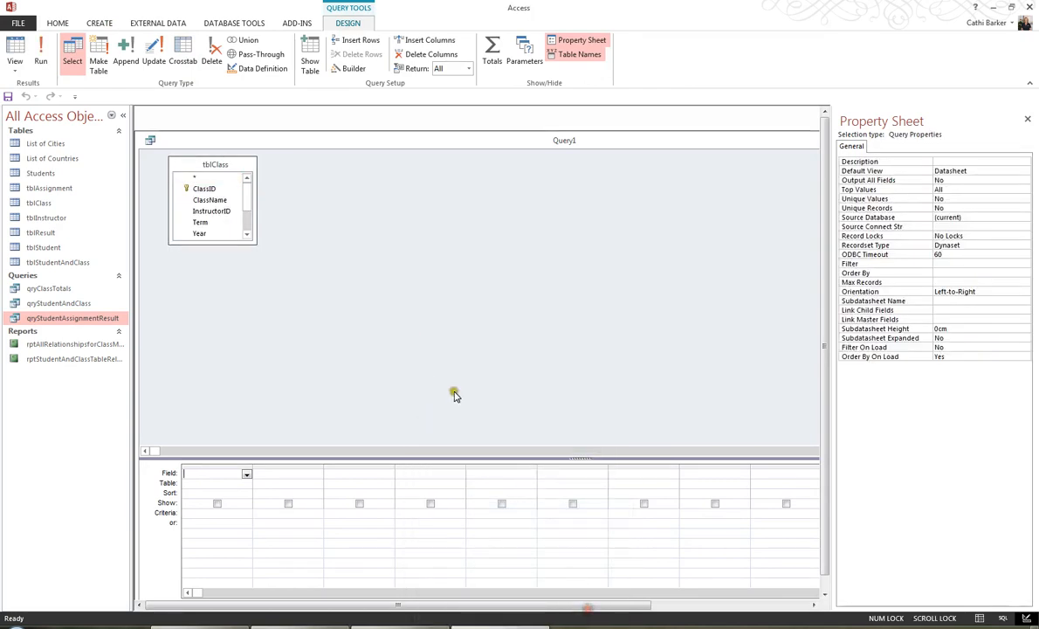
Enlarge the tblClass field list and add all of its fields, ClassID through Notes, to the query grid
drag(253, 242, 303, 381)
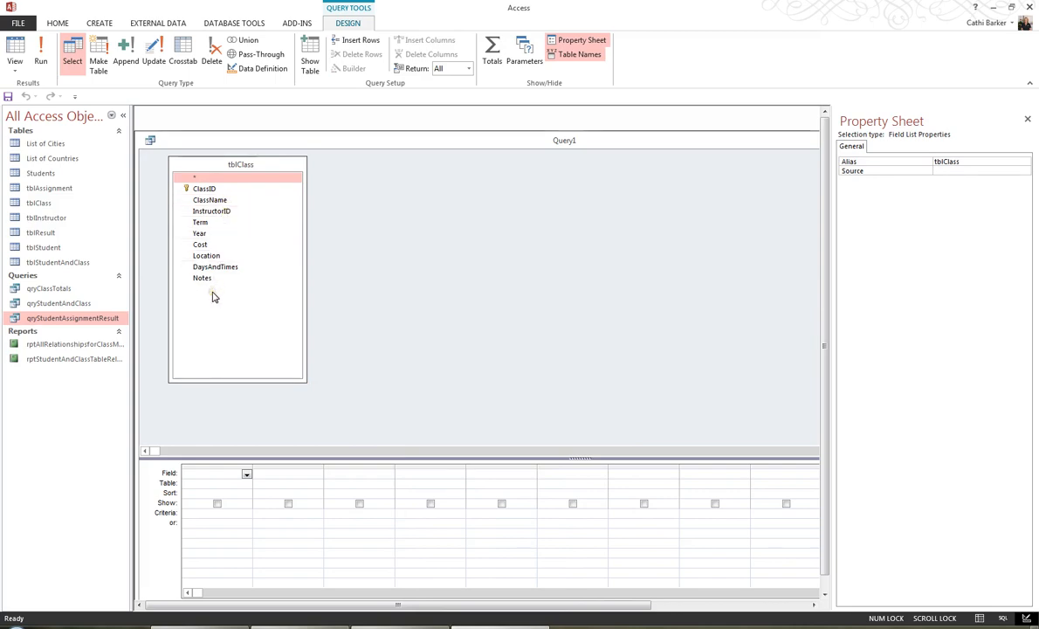
double_click(243, 165)
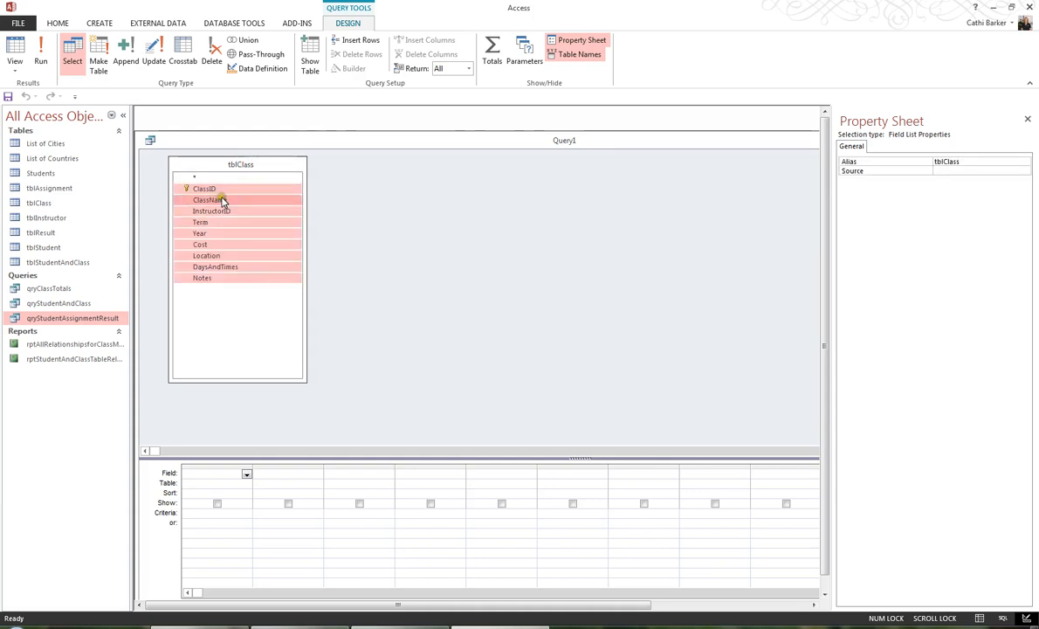
drag(223, 201, 205, 476)
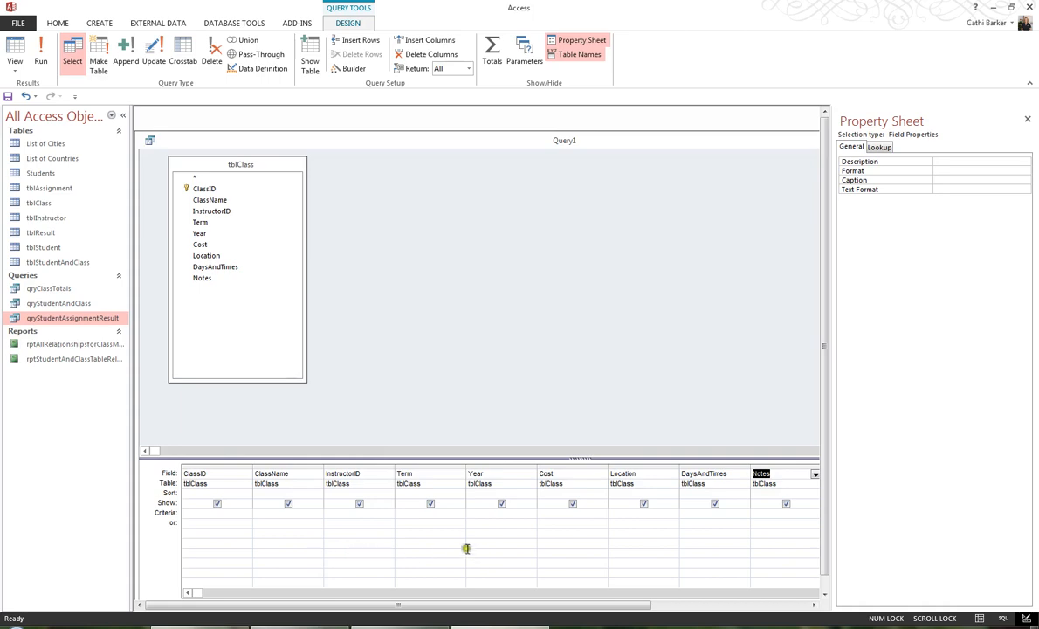
Set the Term criteria to the parameter prompt [What Term would you like?] and widen the Term column to fit it
click(414, 514)
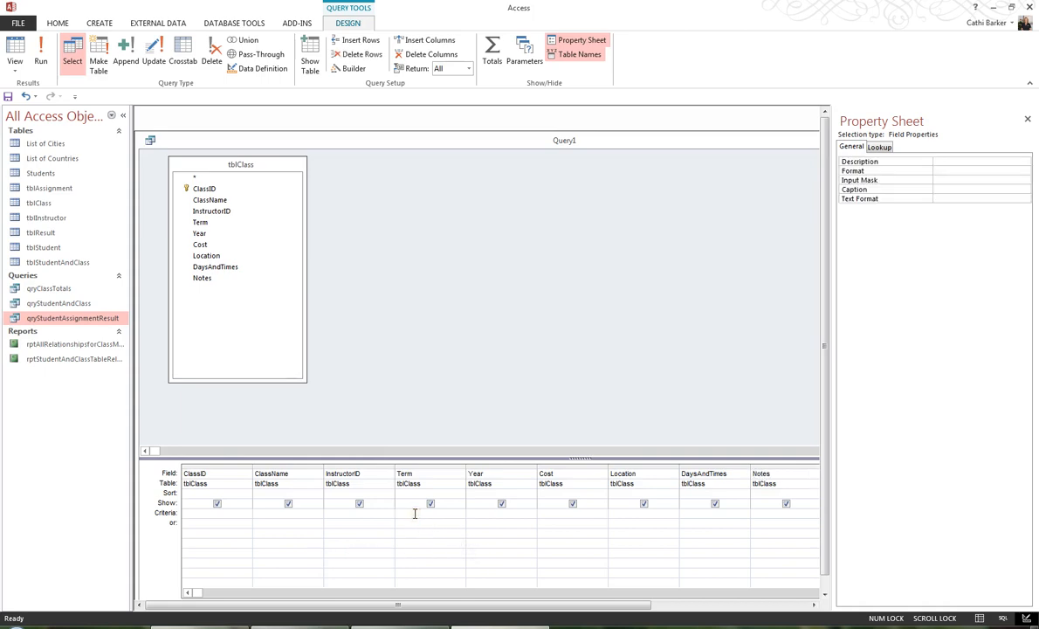
text(1)
key(BackSpace)
text(2)
key(BackSpace)
text([What)
text( Term would yo)
text(u like)
text(?])
click(424, 529)
drag(466, 467, 505, 469)
click(475, 530)
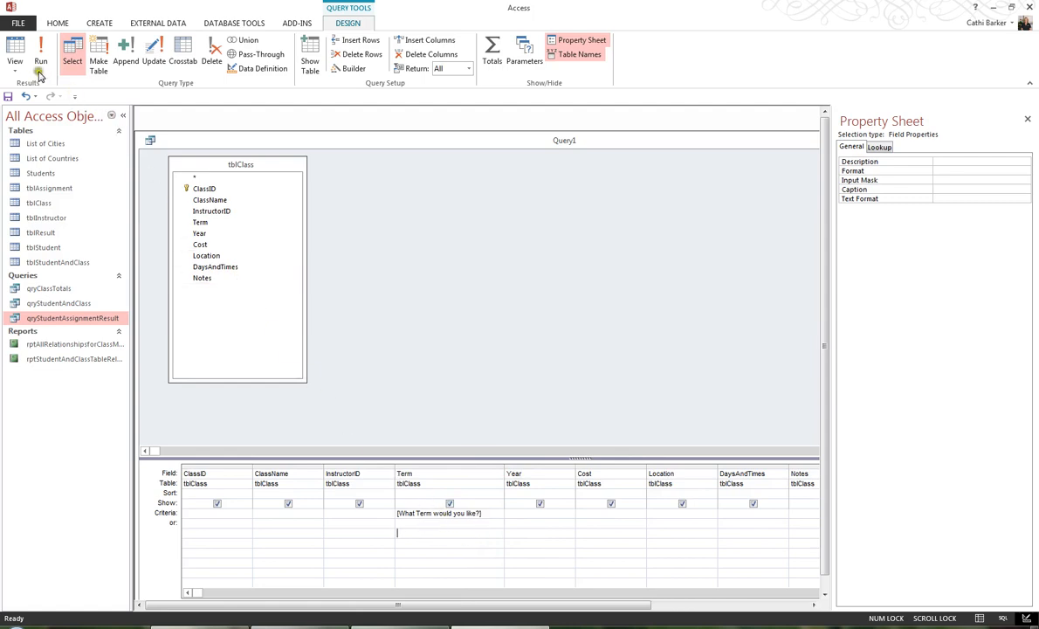
View the query's results for term 1
click(15, 49)
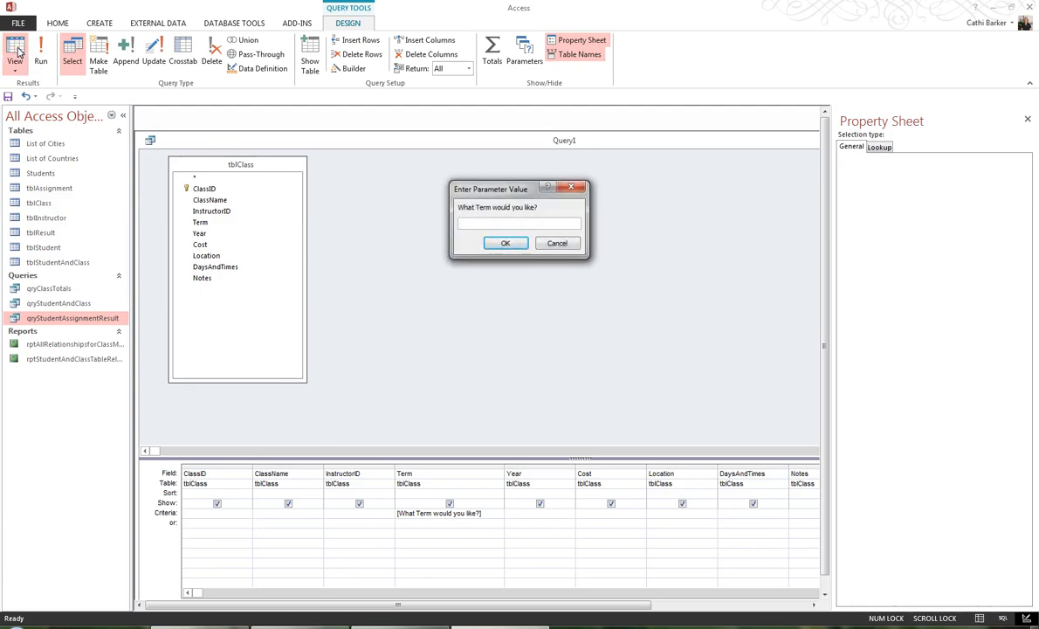
text(1)
click(501, 245)
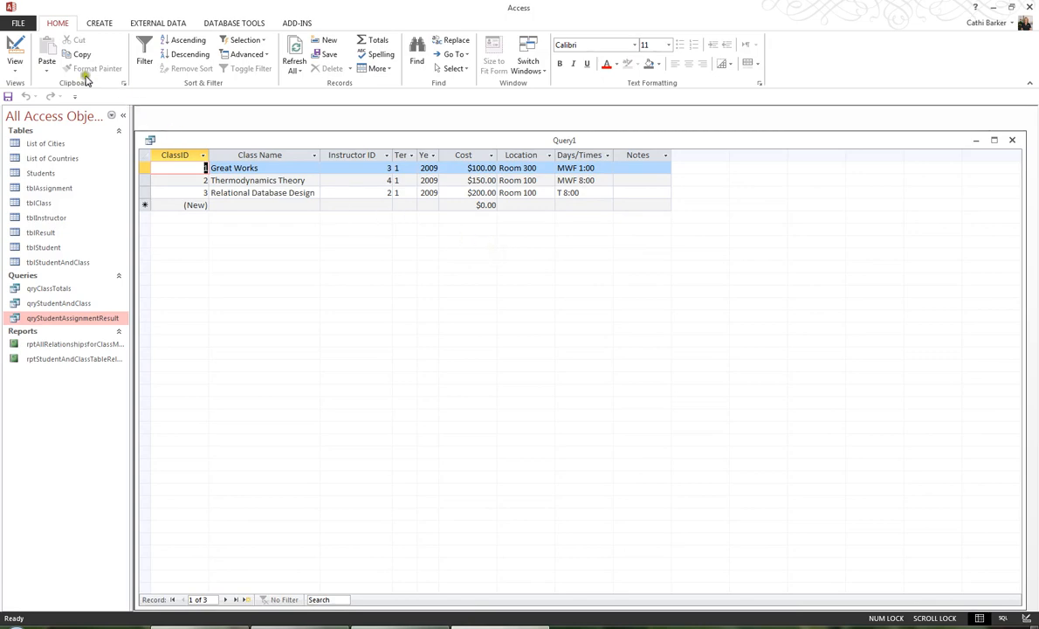
Return to the query design and view the results again for term 2
click(15, 53)
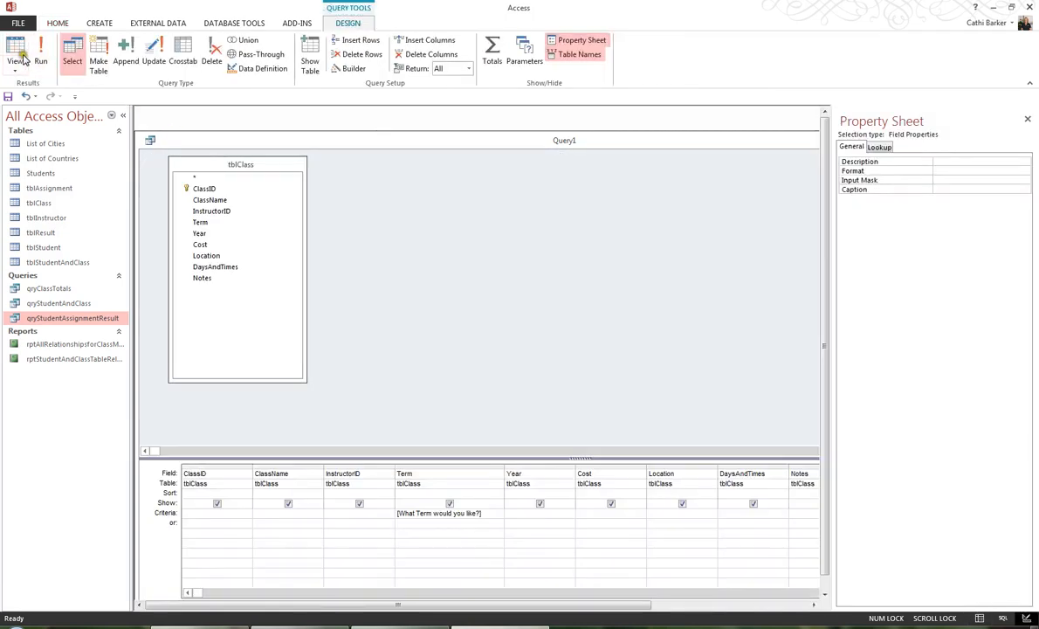
click(14, 52)
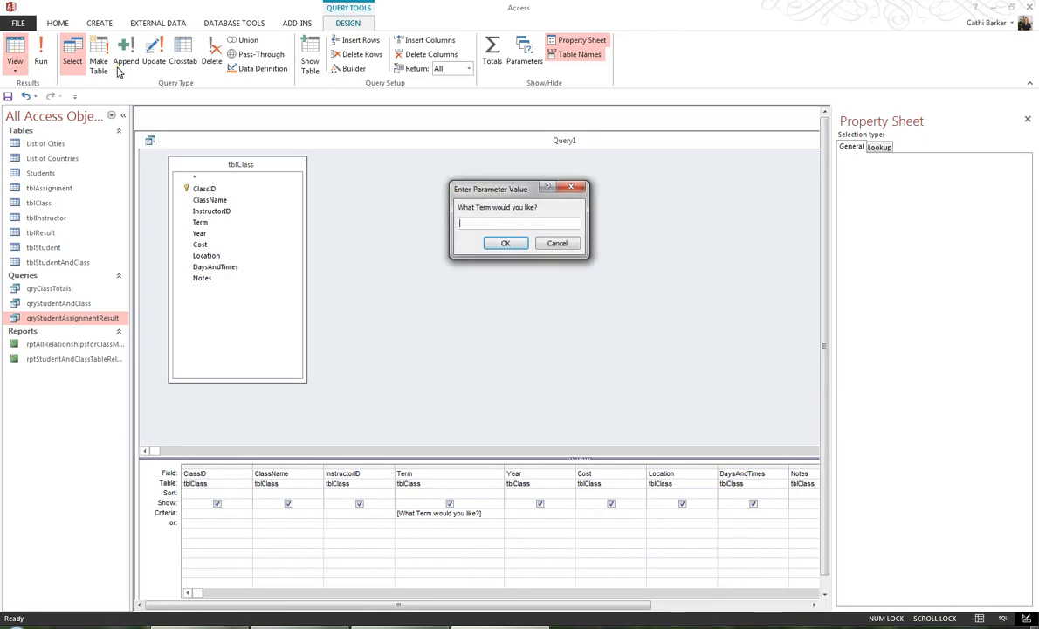
text(2)
click(504, 243)
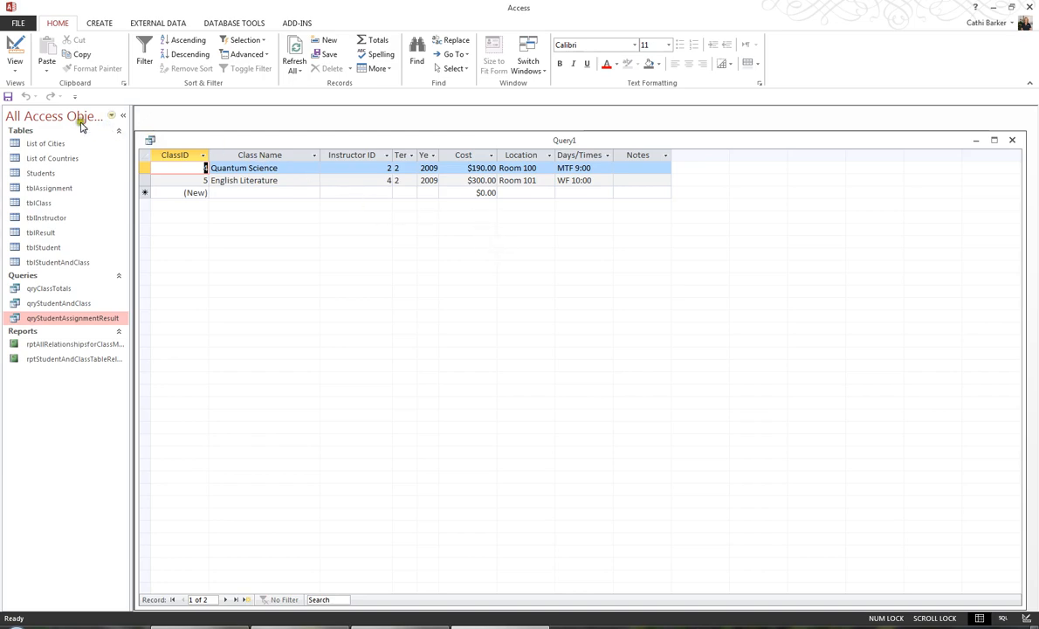
Save the query as qryParameter1
click(8, 98)
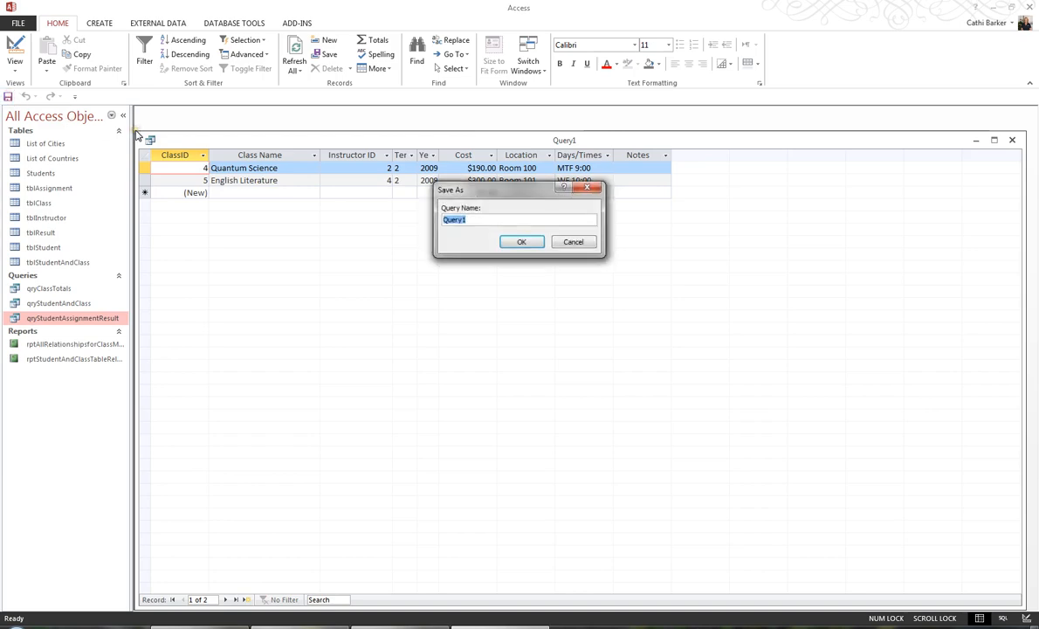
text(qryParamter)
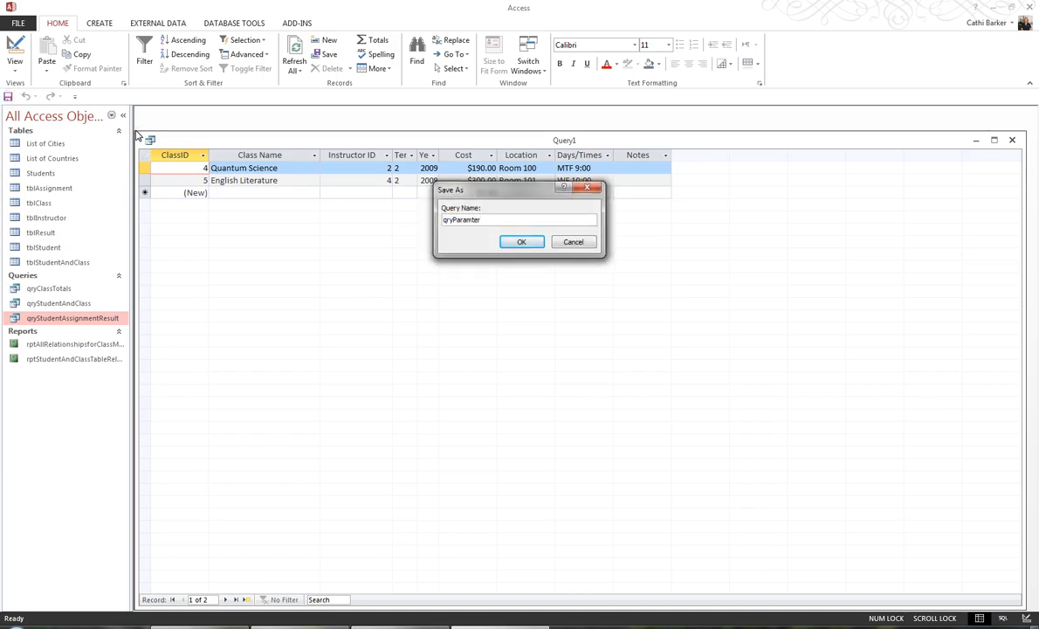
key(BackSpace)
key(BackSpace)
key(BackSpace)
text(eter1)
click(524, 242)
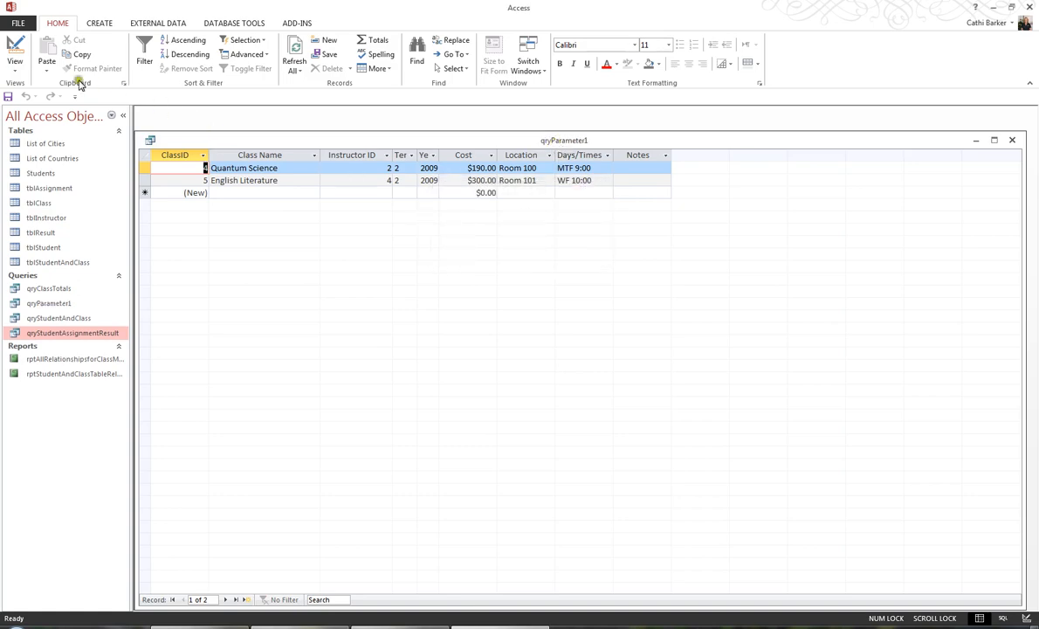
In the query design, widen the Year column and set its criteria to [What Year would you like?]
click(16, 48)
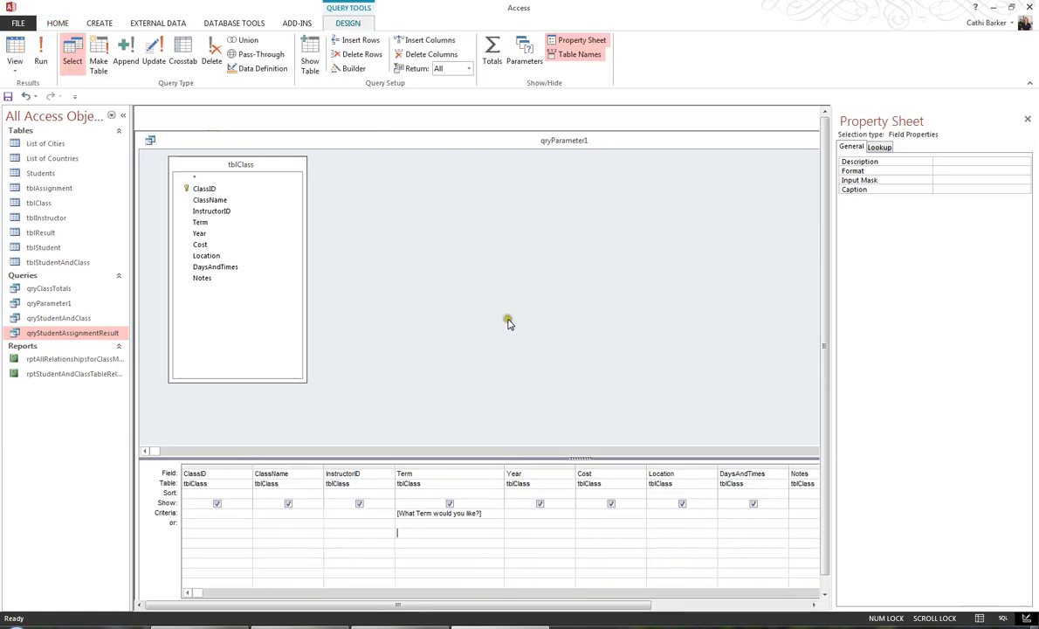
click(523, 515)
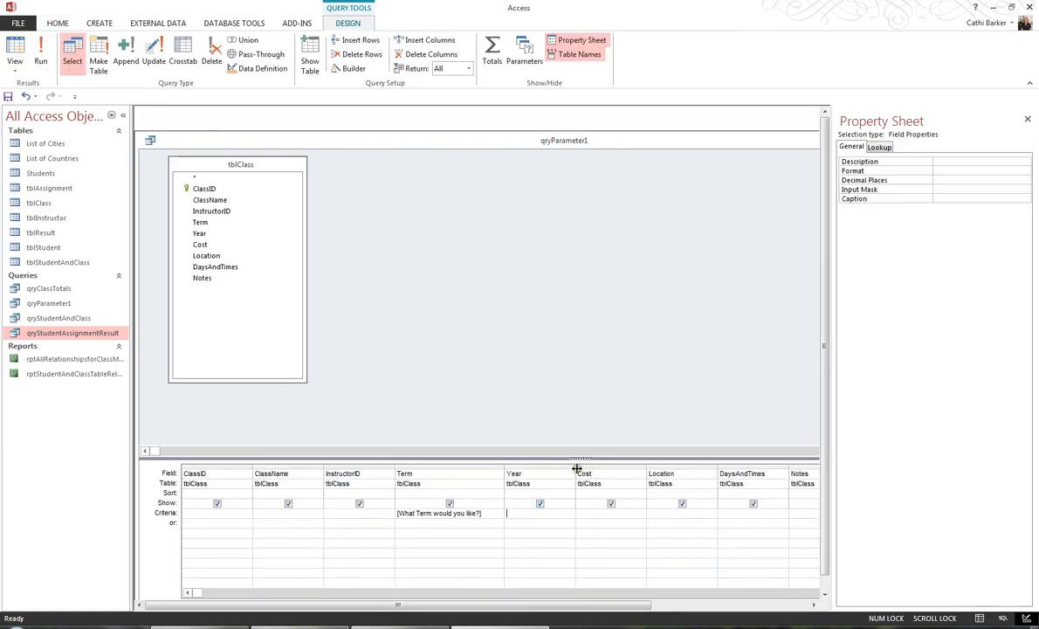
drag(577, 468, 614, 468)
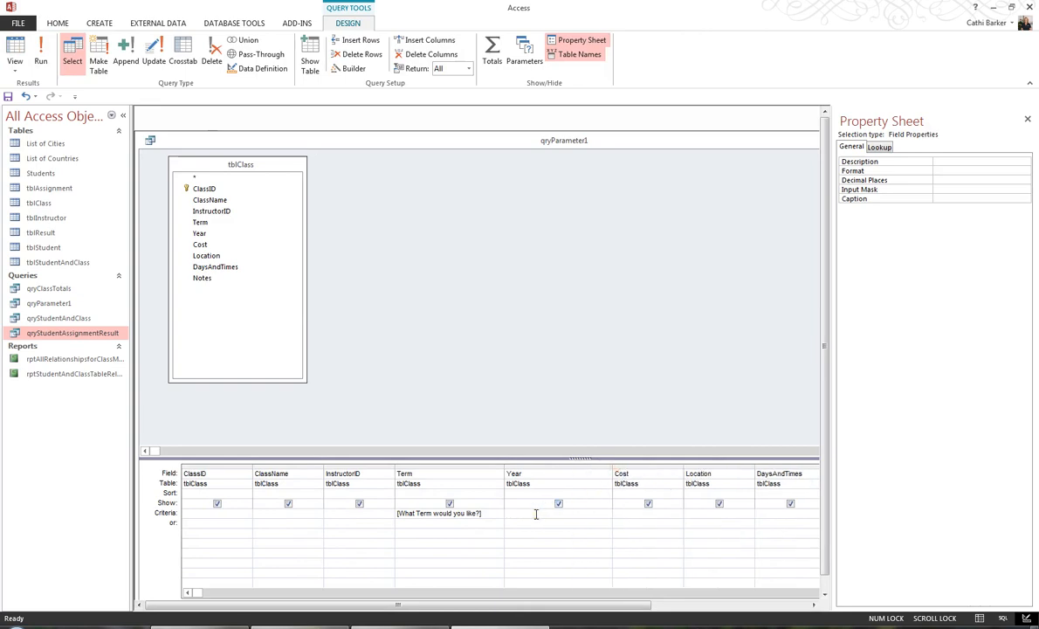
text([What Year would you like?])
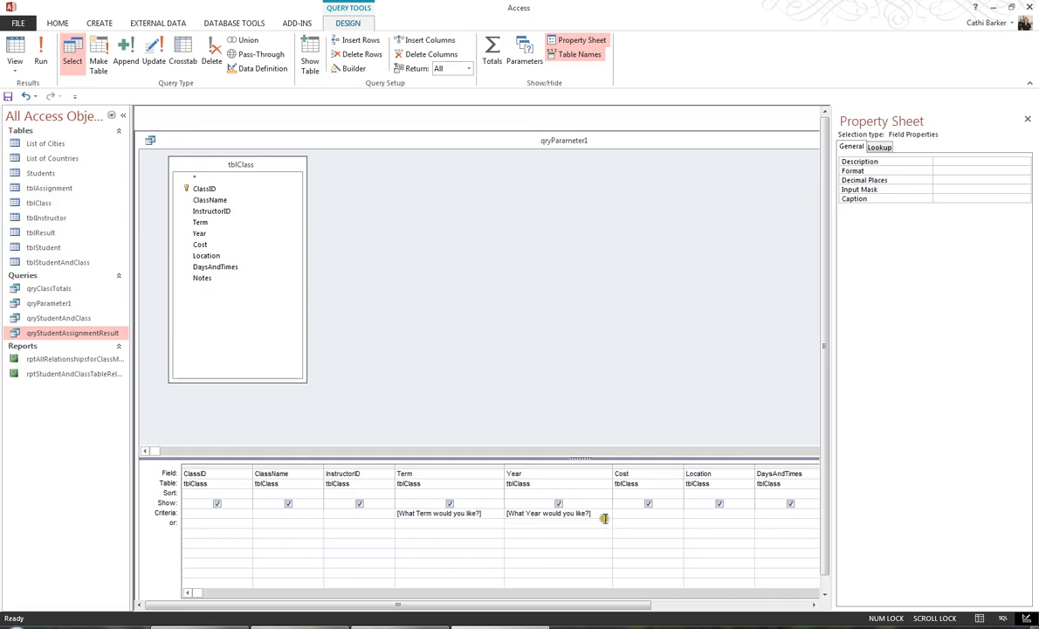
View the query's results for term 1 and year 2009
click(15, 51)
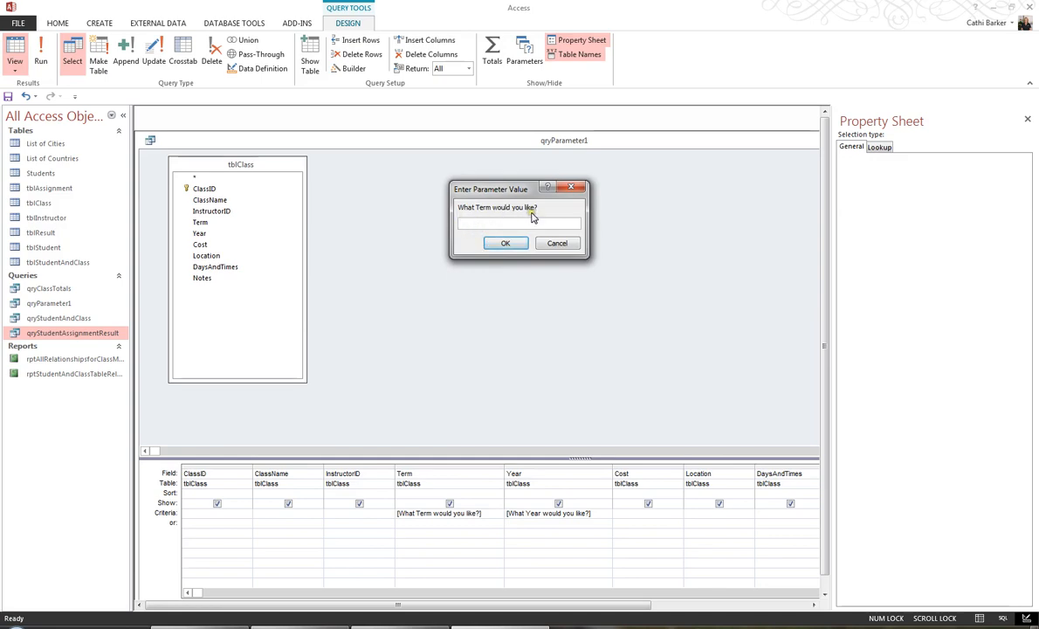
text(1)
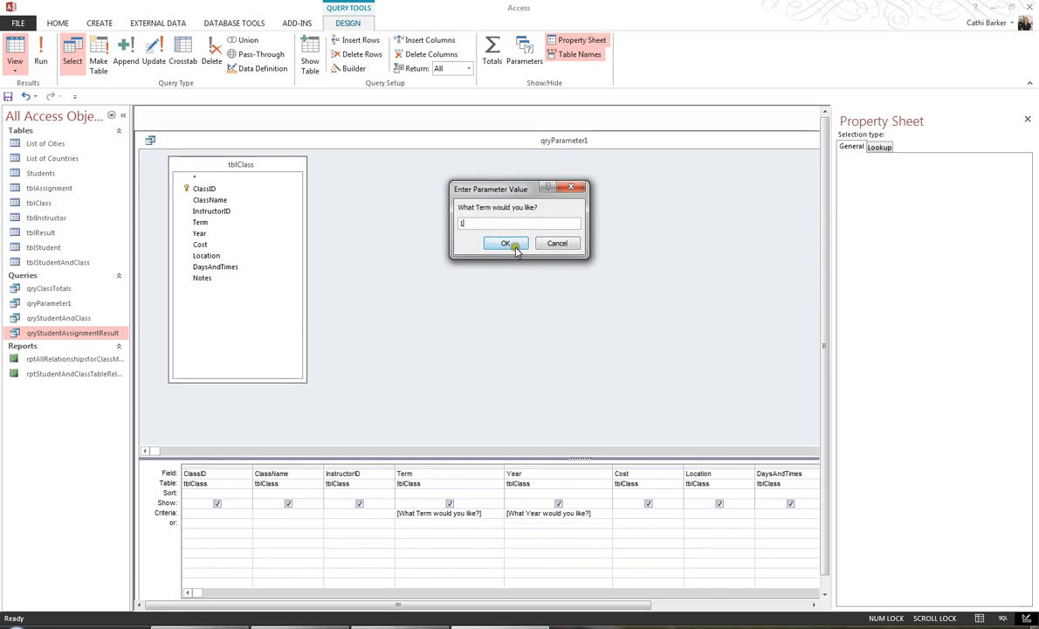
click(514, 243)
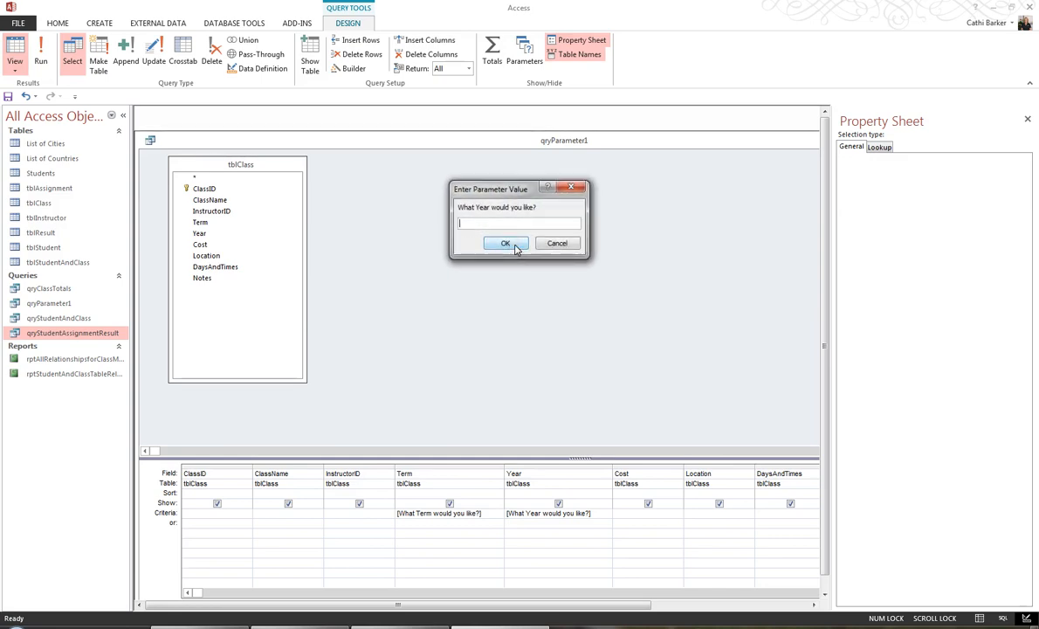
text(2009)
click(515, 246)
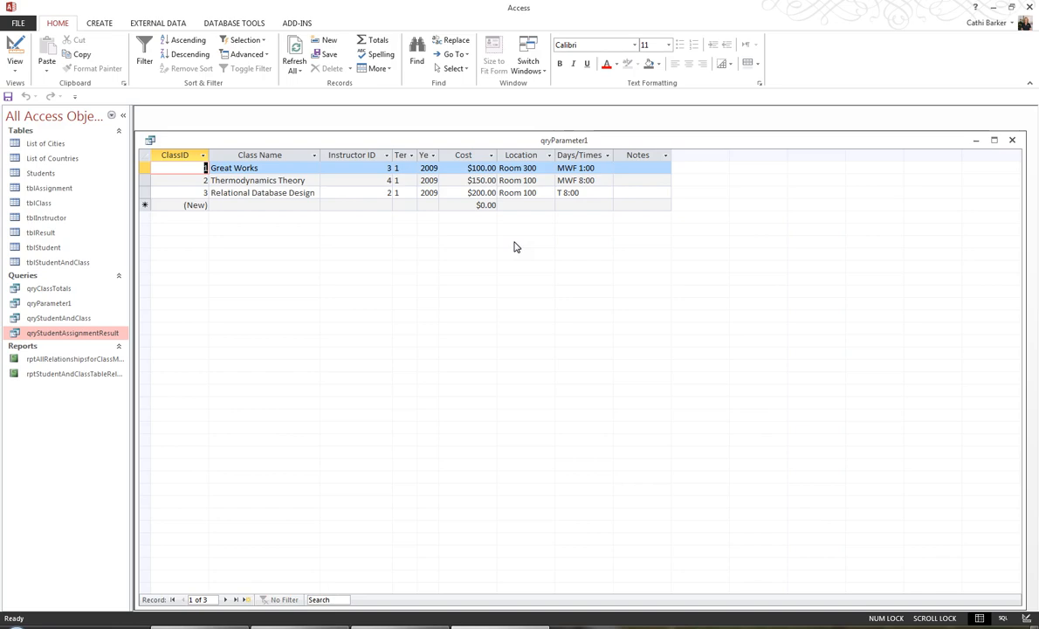
Save a copy of the query under the name qryParameter2
key(F12)
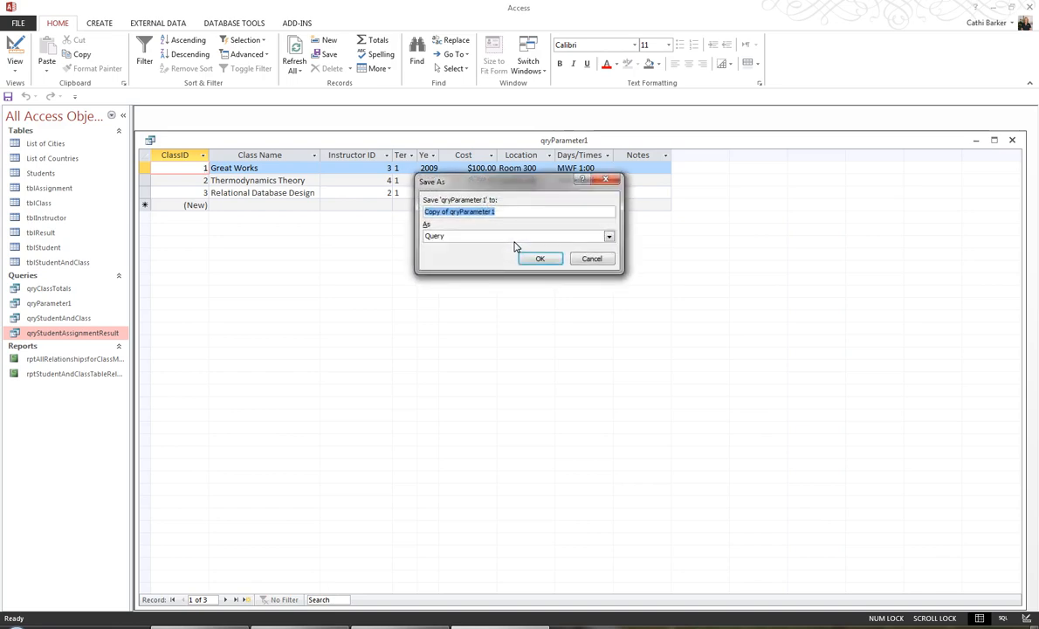
key(Home)
key(Delete)
key(Delete)
key(Delete)
key(Delete)
key(Delete)
key(Delete)
key(Delete)
key(Delete)
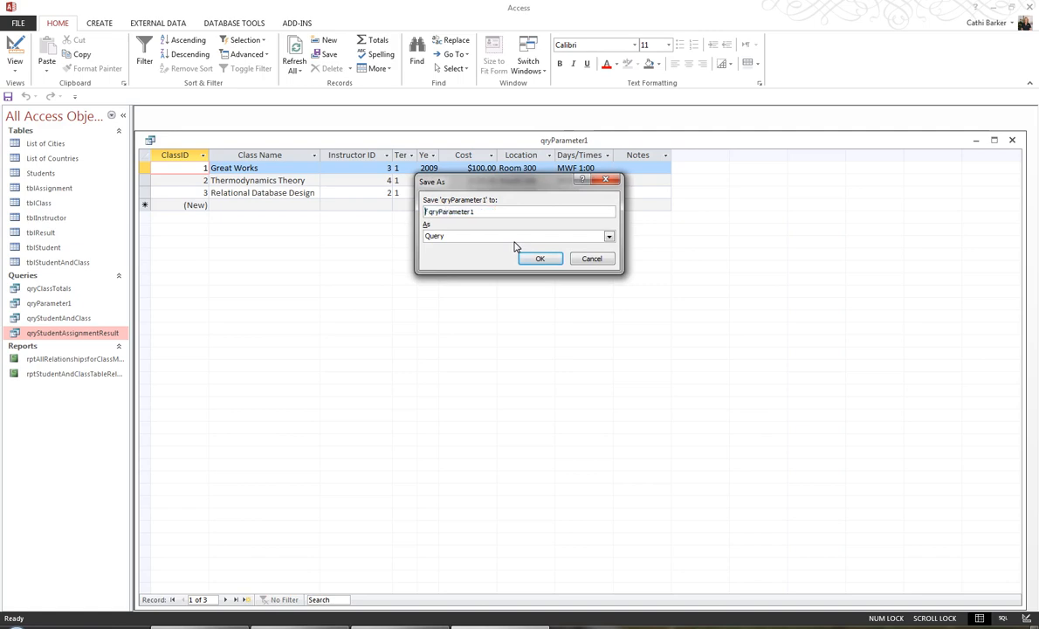
key(End)
key(BackSpace)
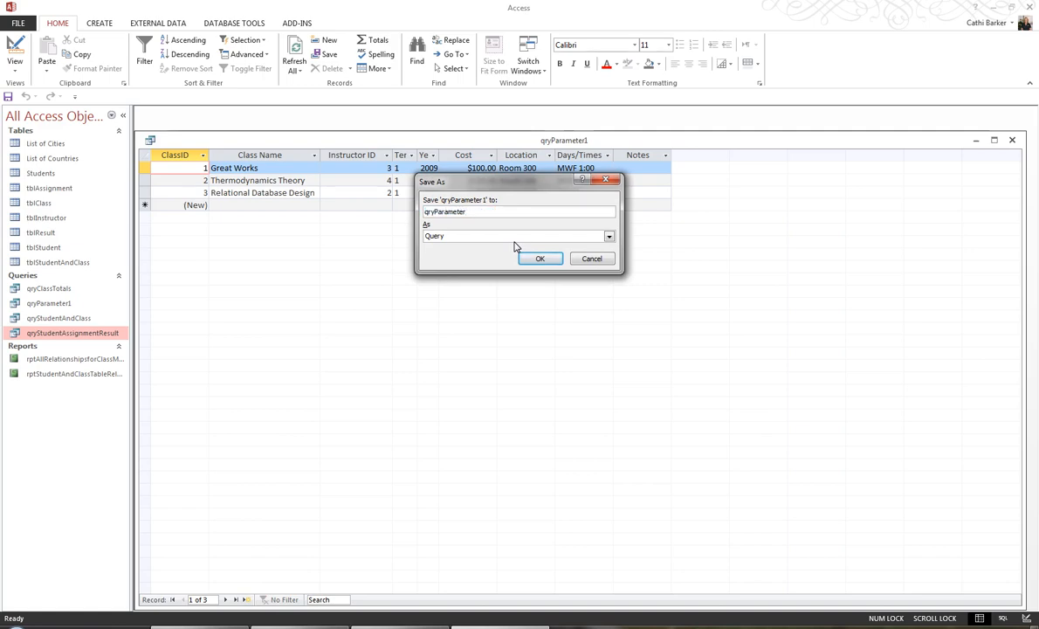
text(2)
key(Return)
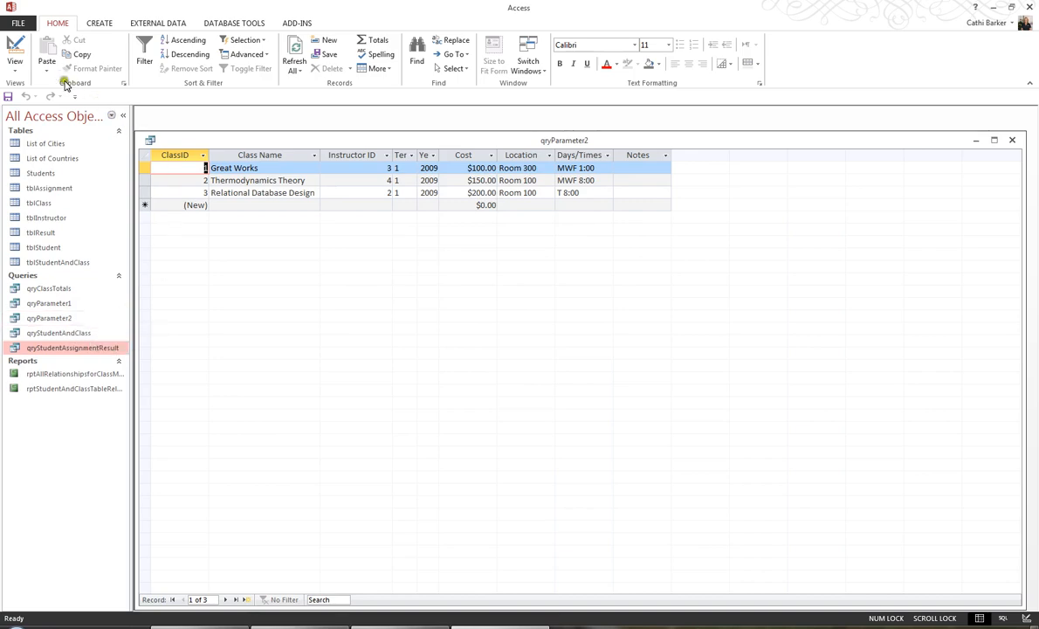
Clear the Term and Year criteria in the design of qryParameter2
click(15, 51)
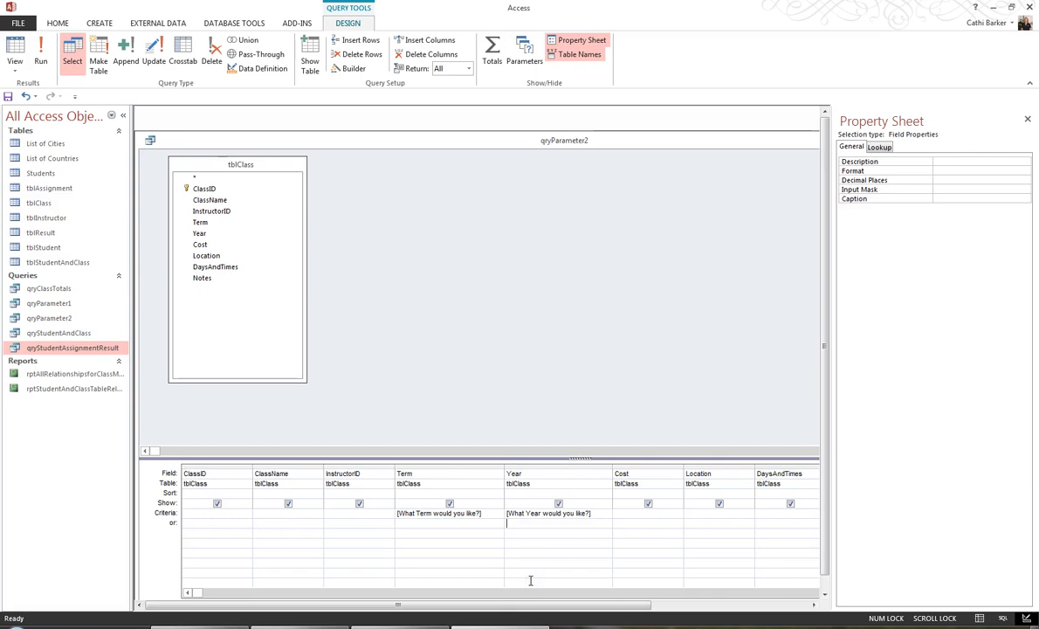
key(Up)
key(Left)
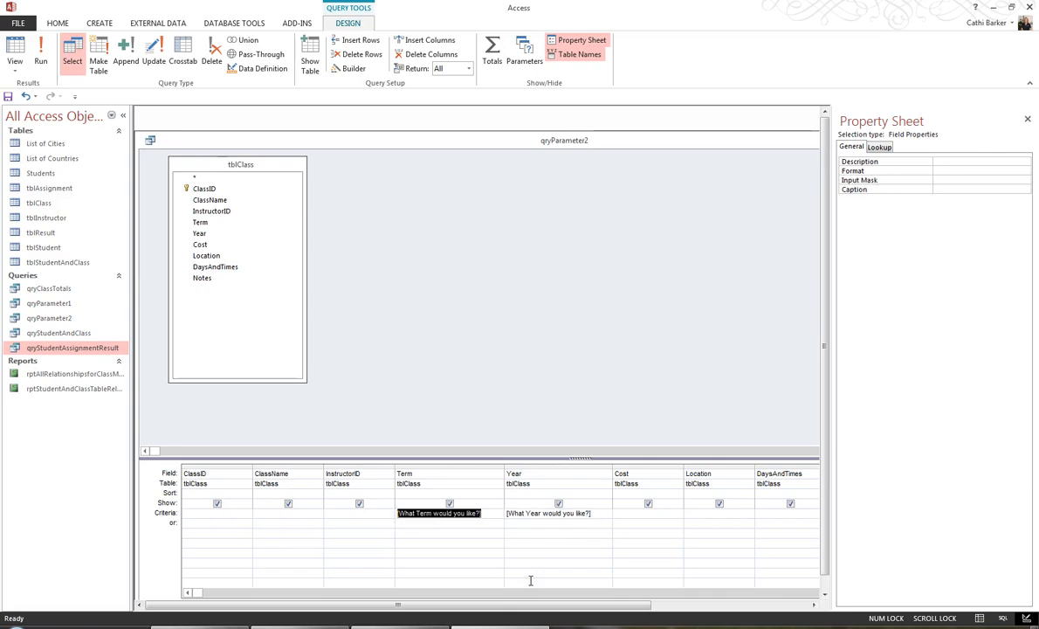
key(Right)
key(Delete)
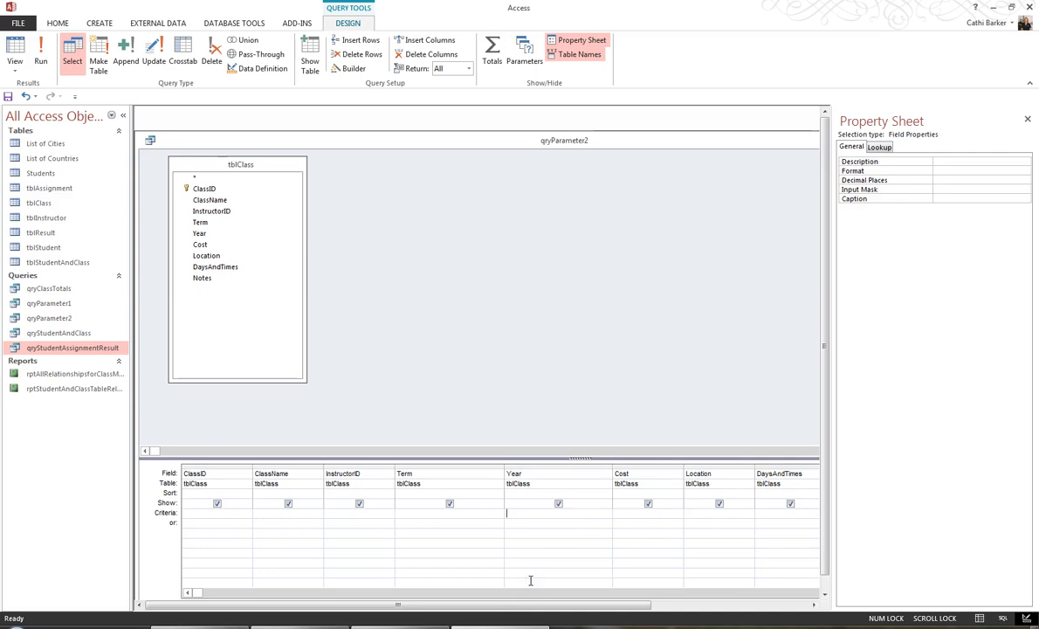
Set the Cost criteria to >=[List Classes from what cost: ] And <=[To what cost] and widen its column to show the whole expression
key(Right)
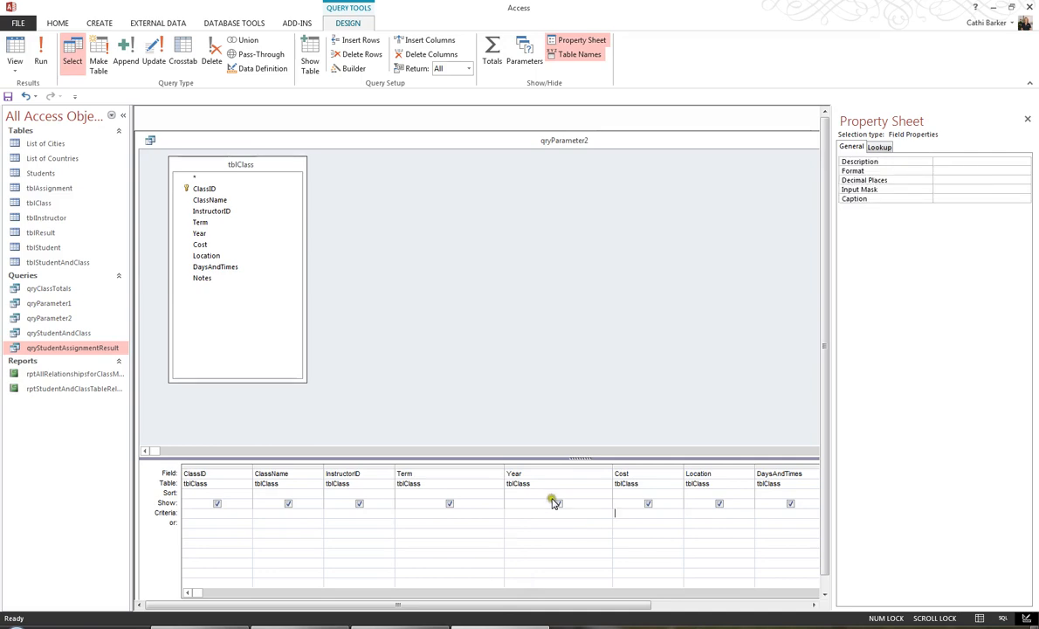
drag(684, 466, 763, 468)
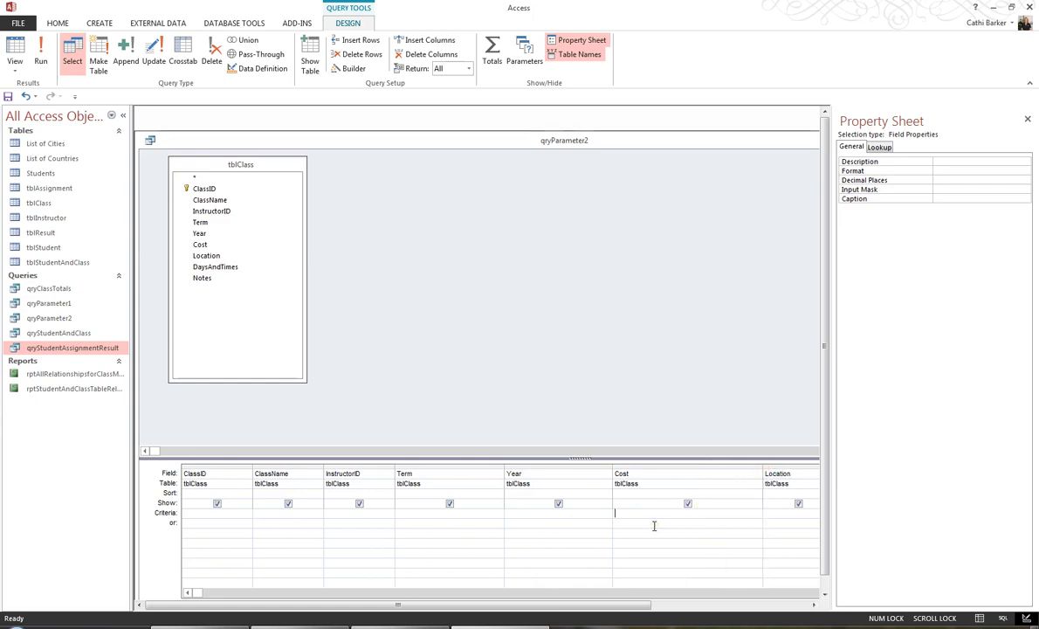
text(>=[)
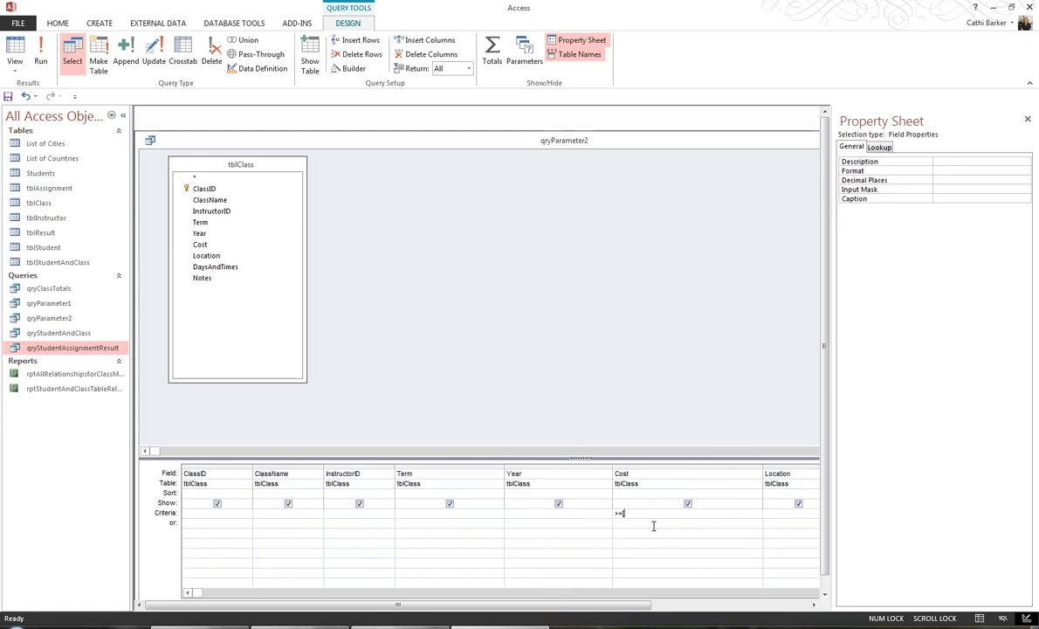
text(List)
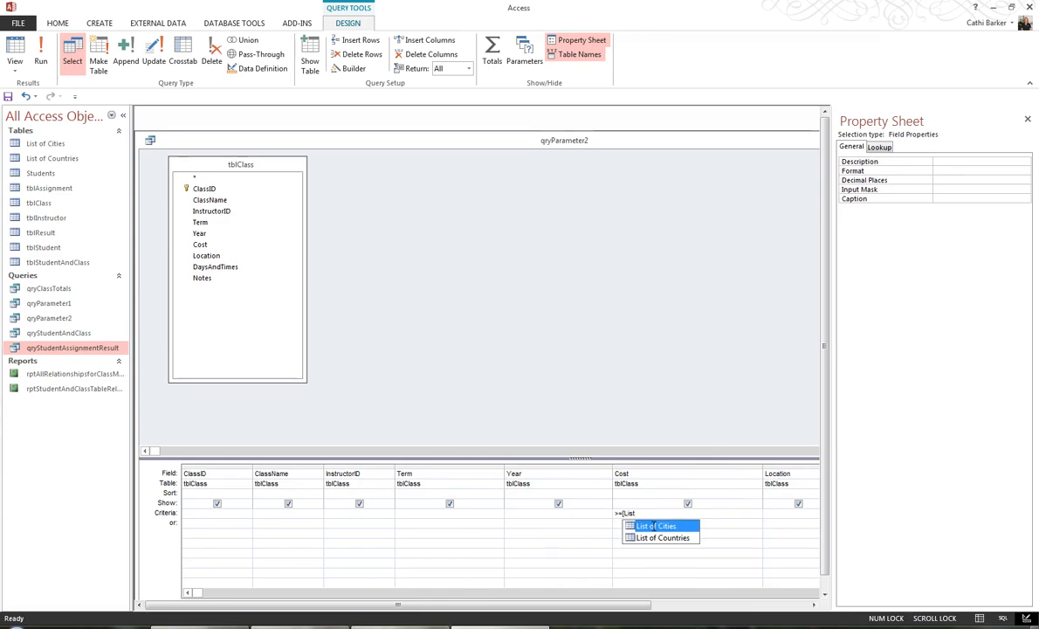
text( classes)
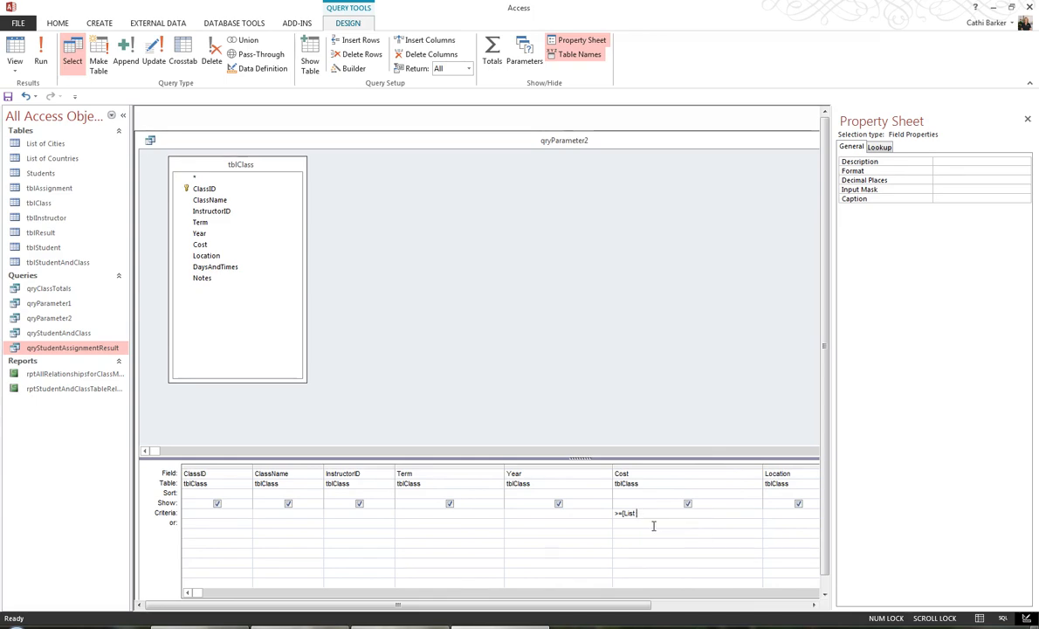
text( from what cost: ] and <=[)
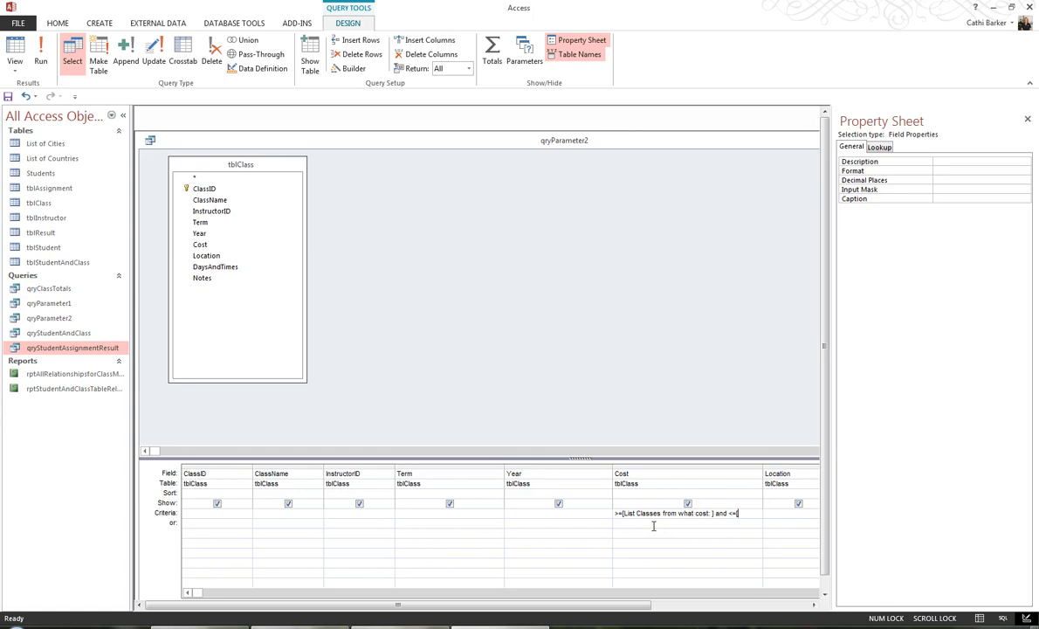
text(T)
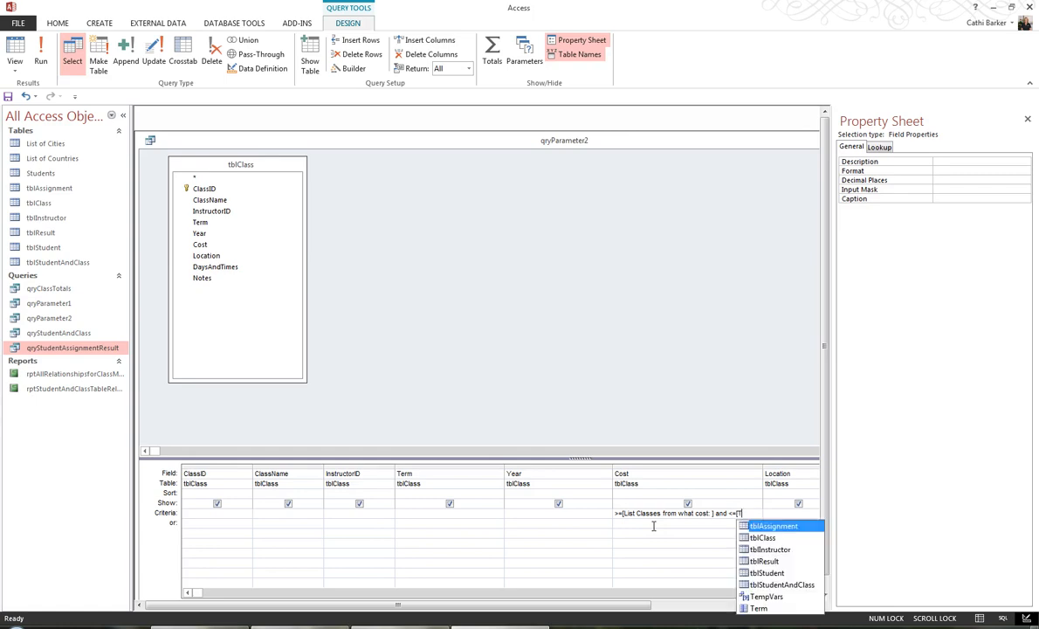
text(o what cost)
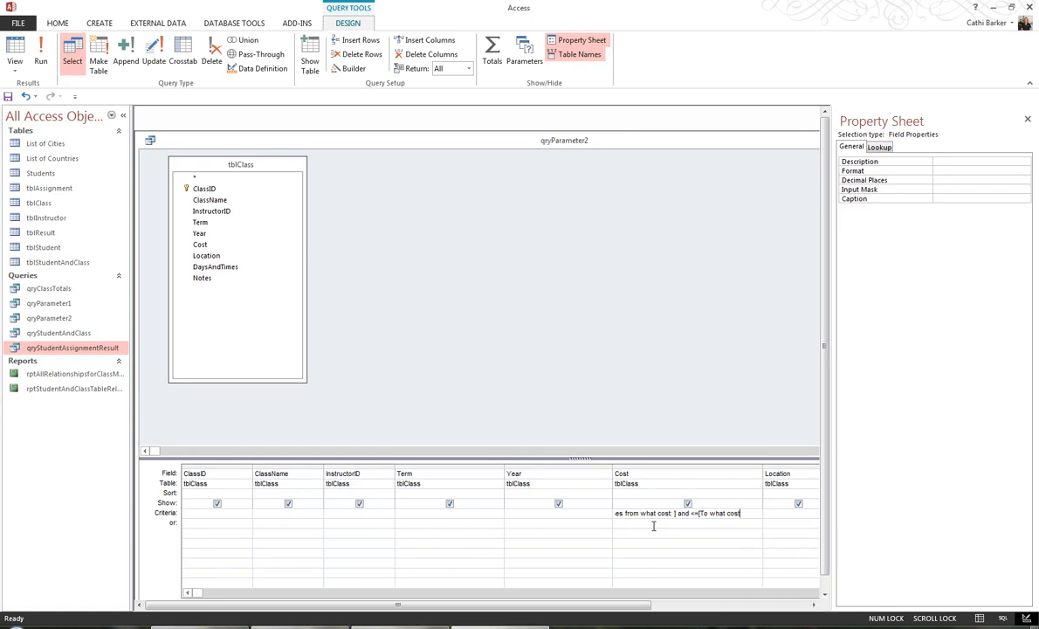
text(])
click(638, 531)
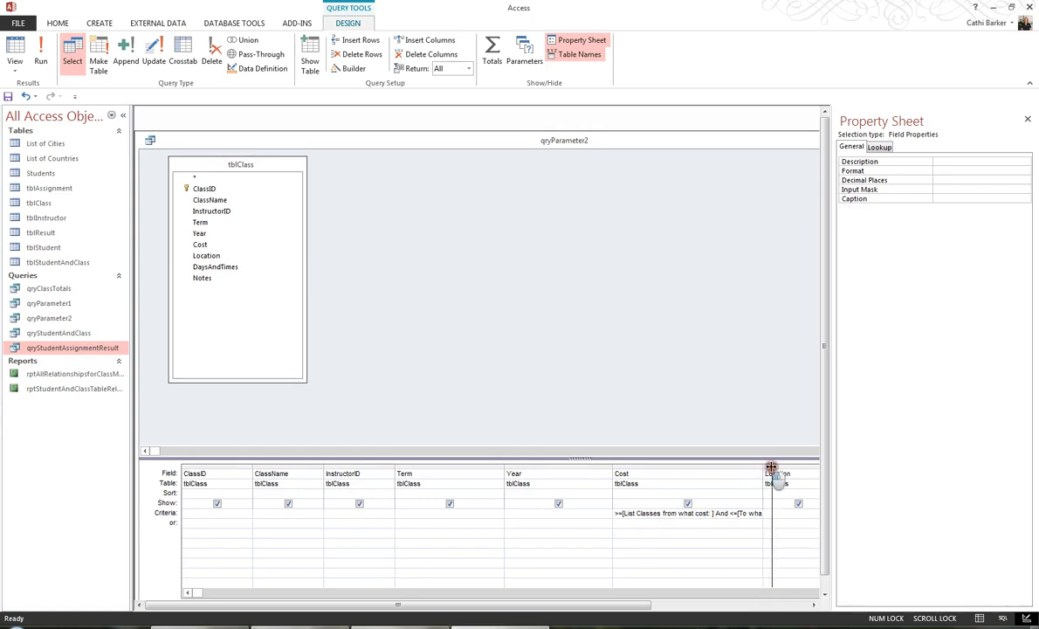
drag(763, 465, 795, 465)
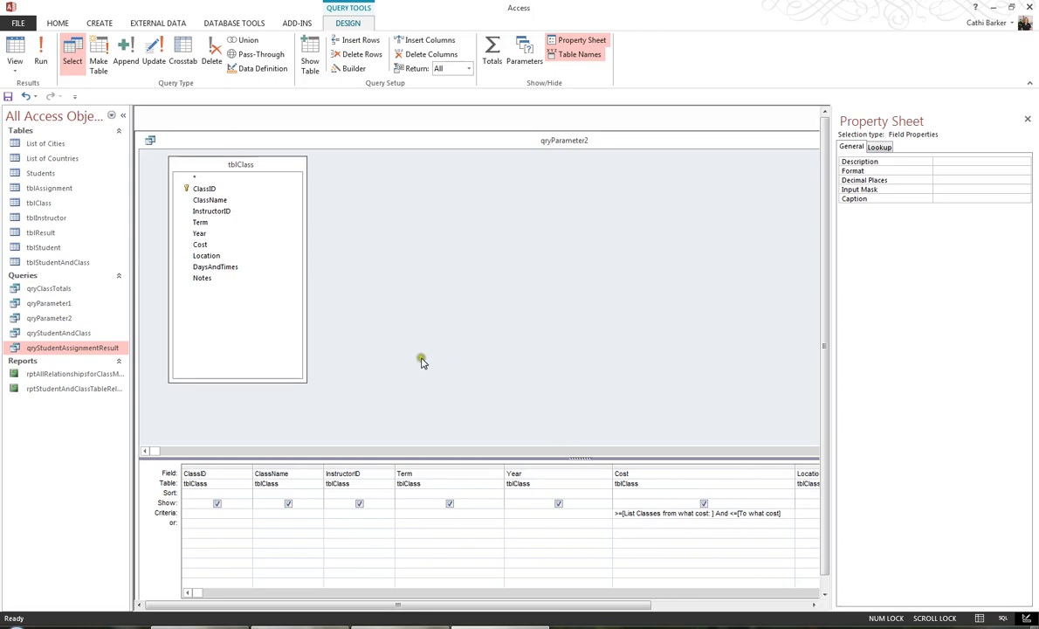
View the query's results for costs from 100 to 200 and return to the design
click(17, 50)
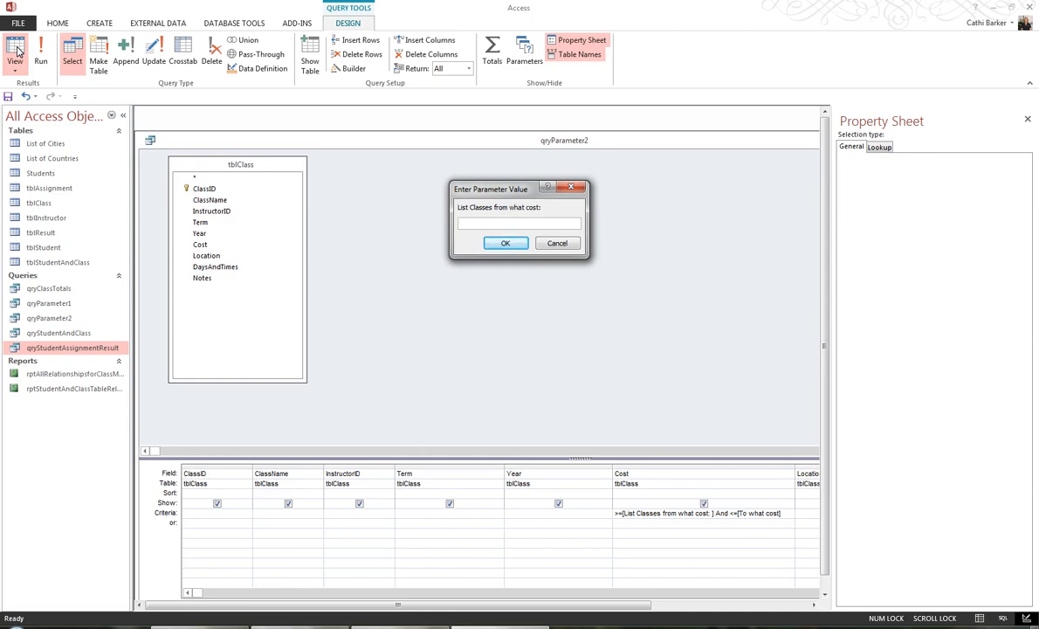
text(100)
key(Return)
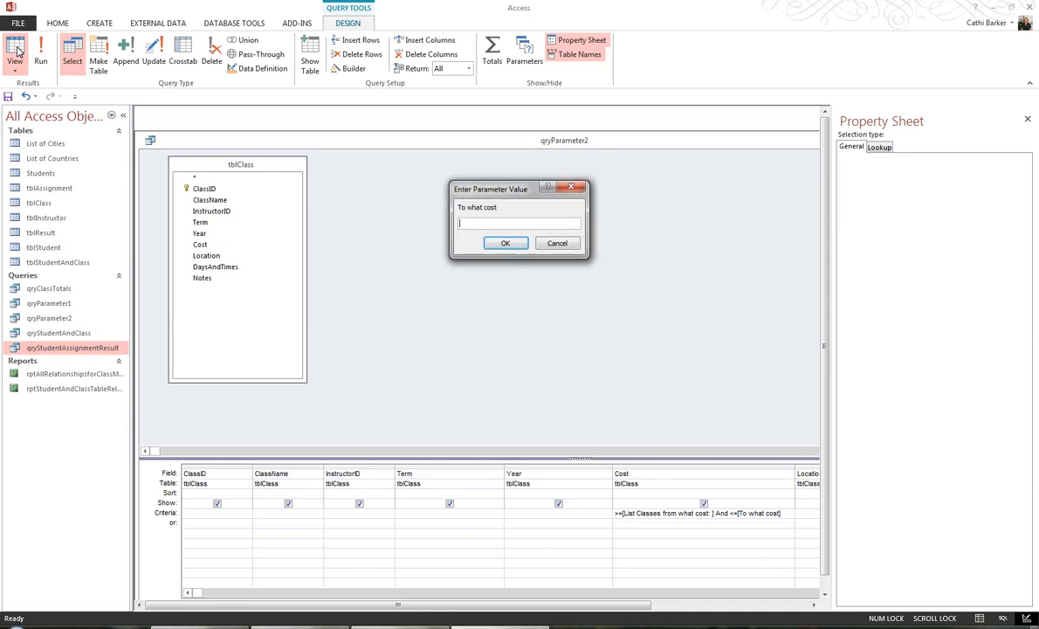
text(200)
key(Return)
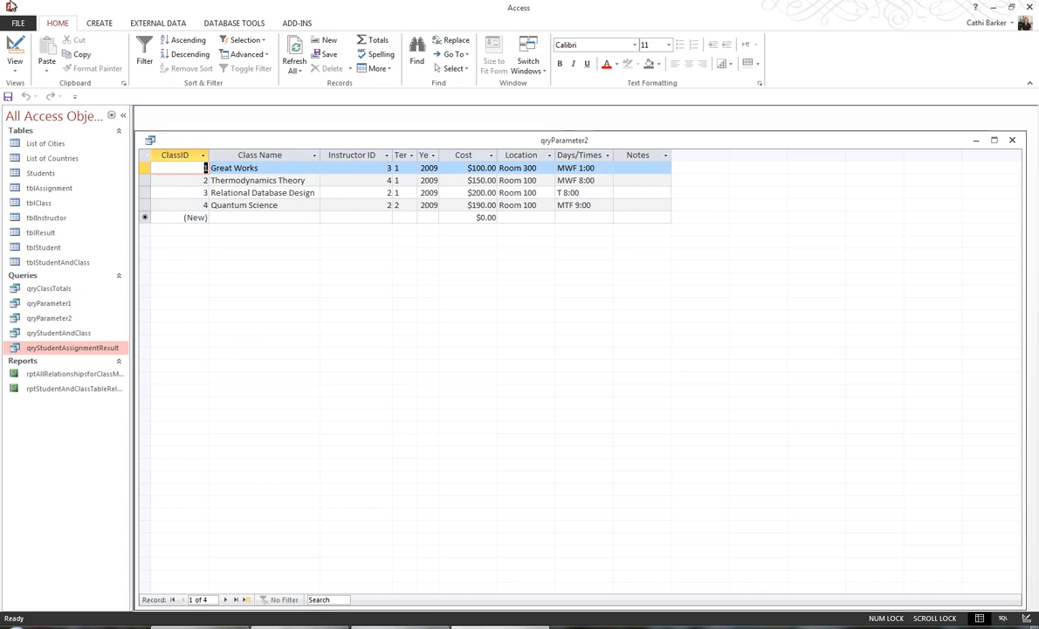
click(15, 52)
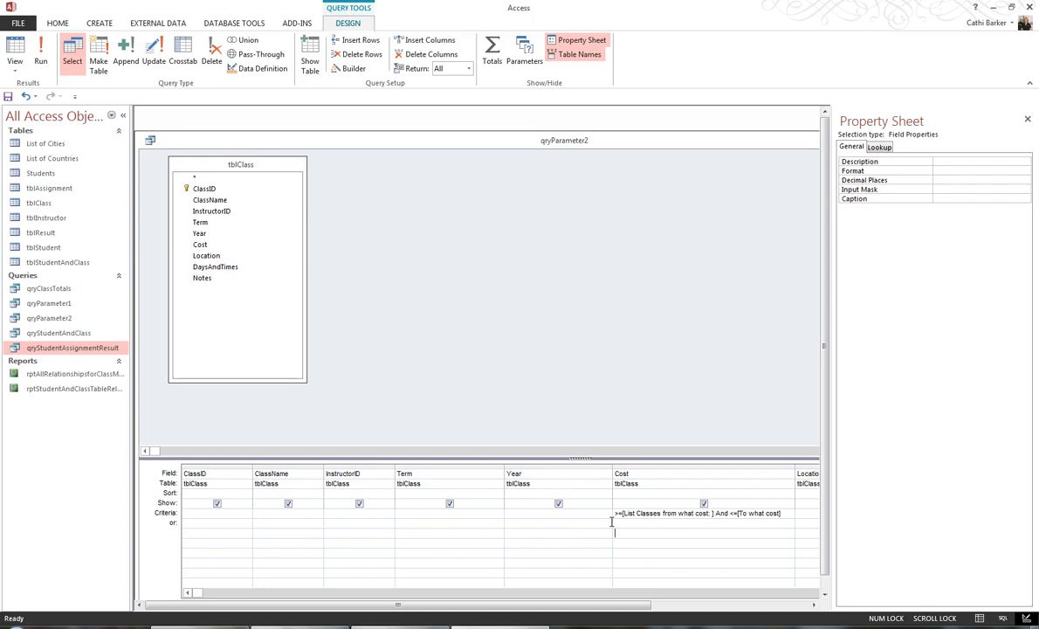
Save a copy of the query under the name qryParameter3
key(F12)
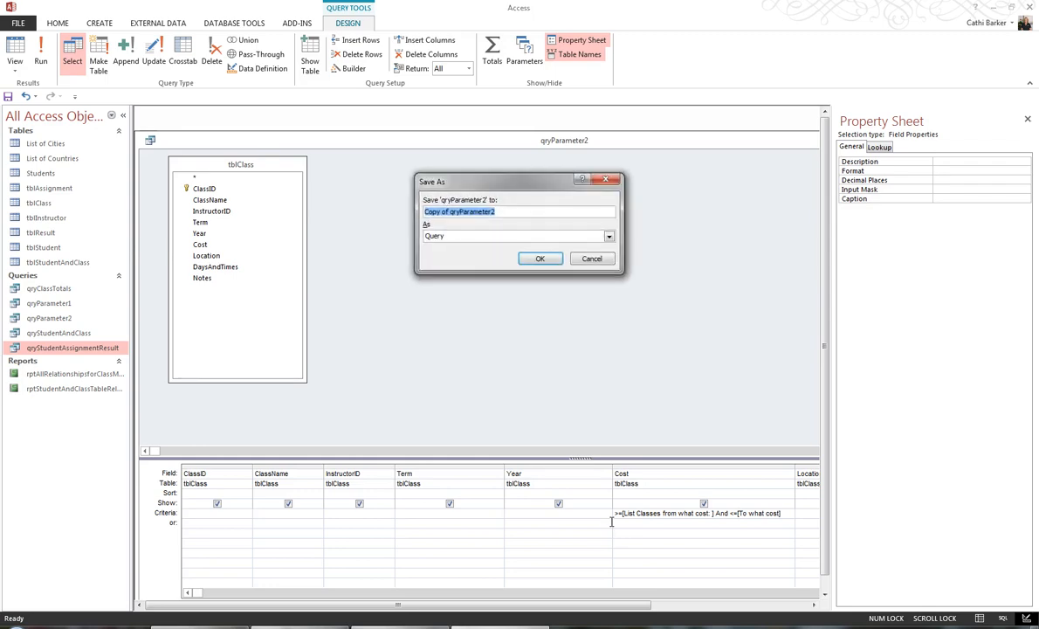
key(Home)
key(Delete)
key(Delete)
key(Delete)
key(Delete)
key(Delete)
key(Delete)
key(Delete)
key(Delete)
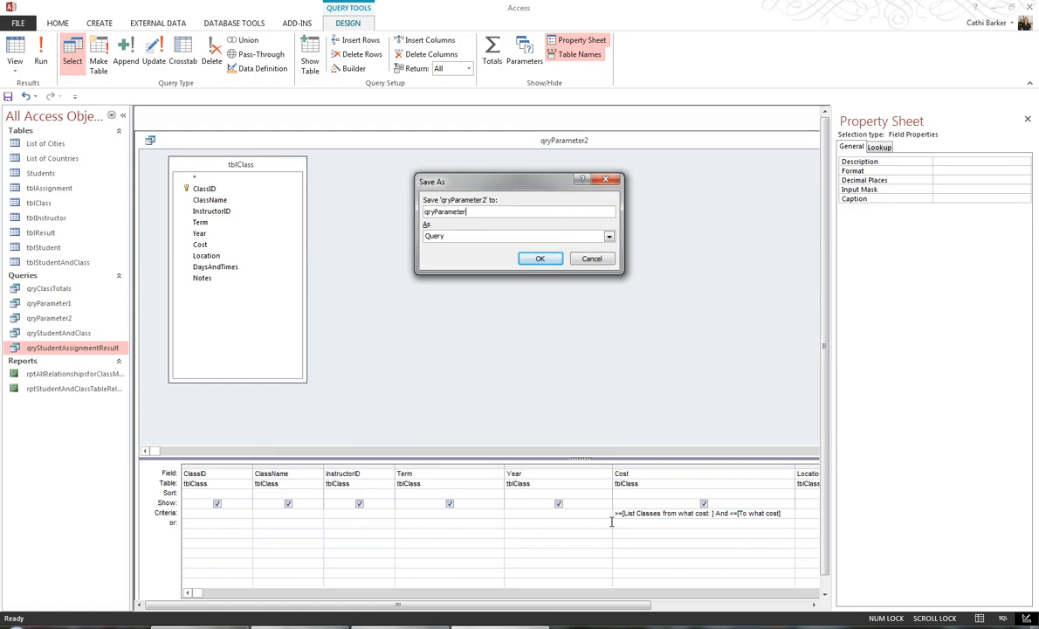
key(BackSpace)
text(3)
click(540, 258)
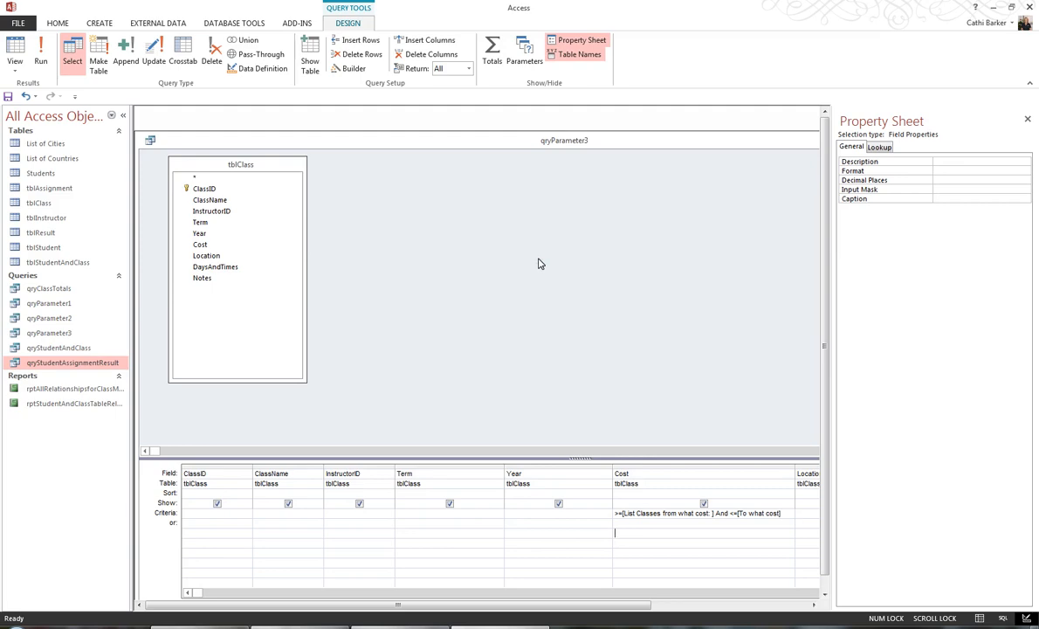
Clear the Cost criteria and set the ClassName criteria to [What is the name of the class:], fitting the column to the text
key(F2)
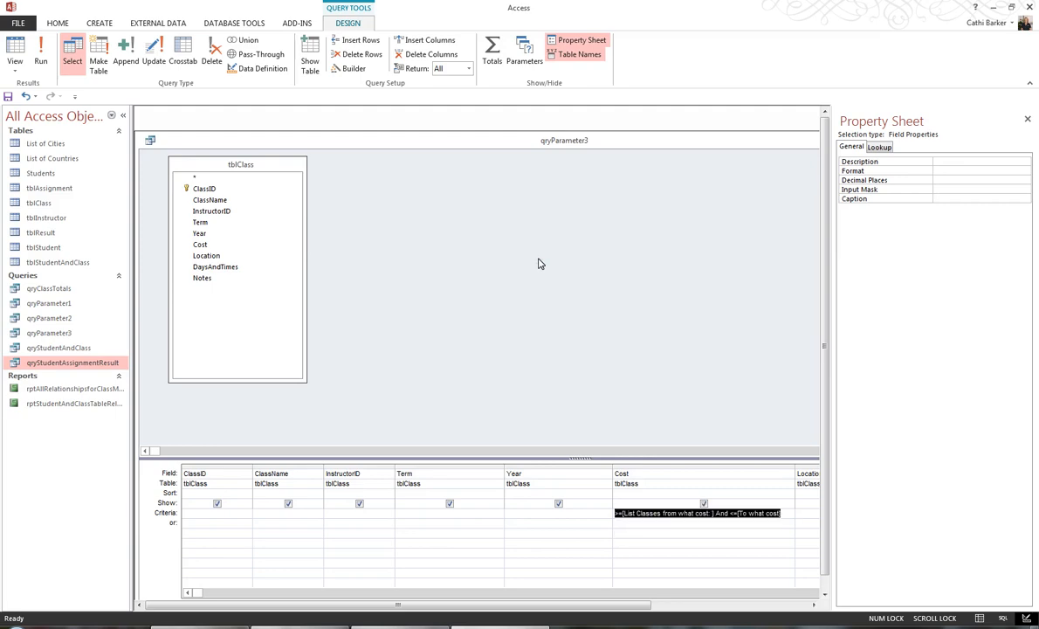
key(Delete)
key(Left)
key(Left)
key(Left)
key(Left)
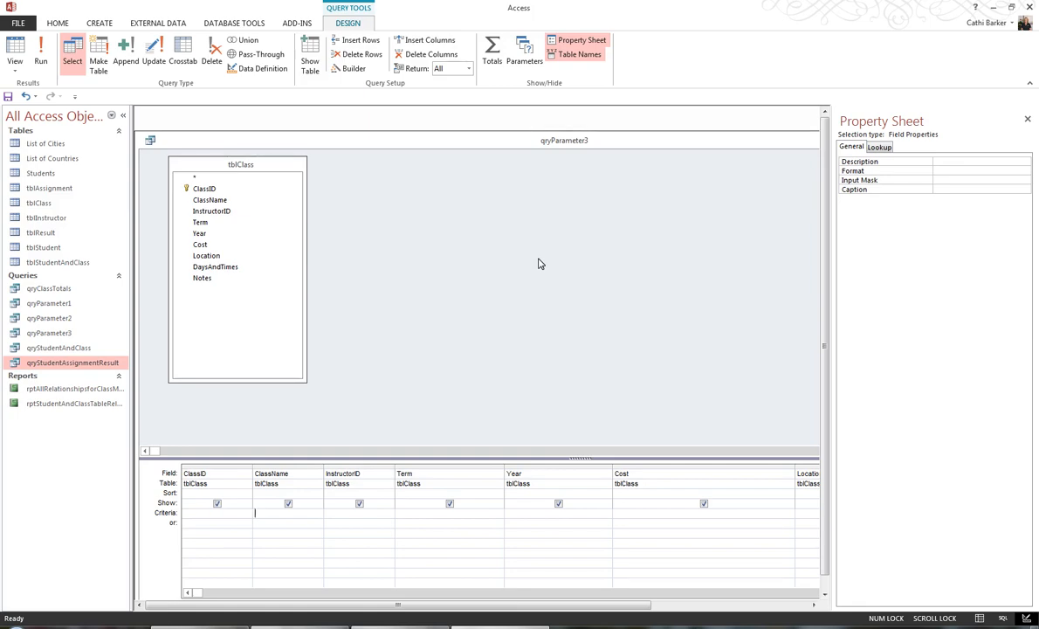
text([What is the )
text(name of the cla)
text(ss)
text(:])
key(Tab)
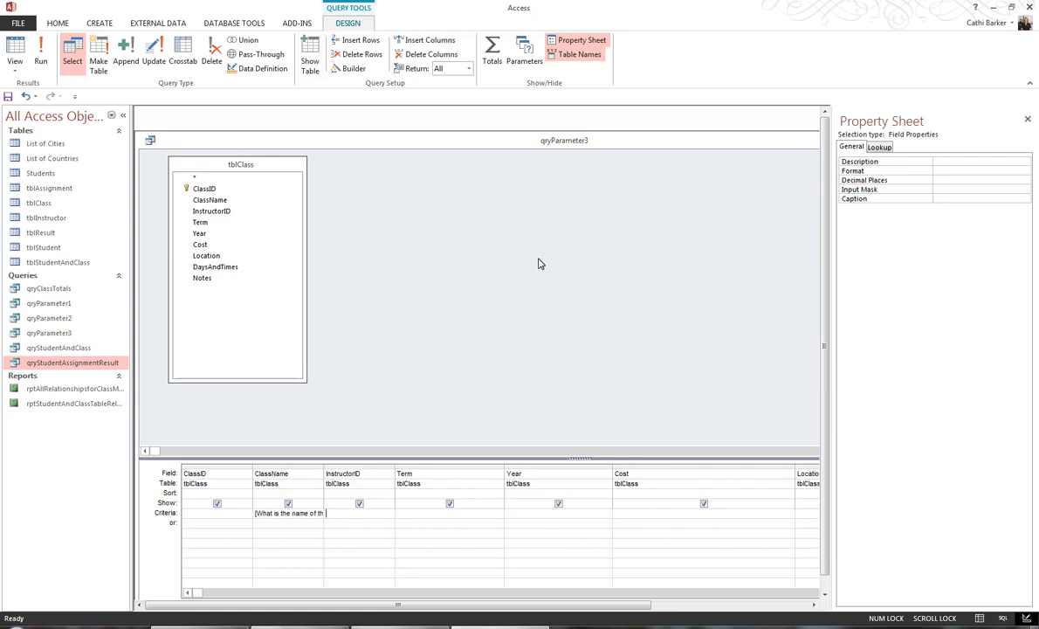
double_click(323, 464)
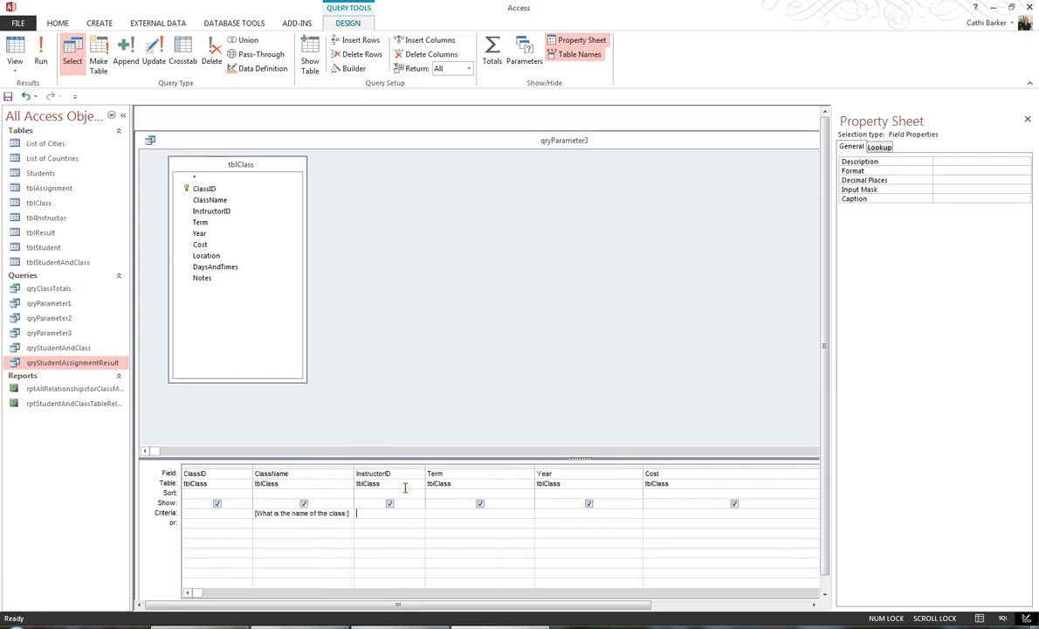
View the query's results for the class name "thermo theory" and return to the design
click(17, 50)
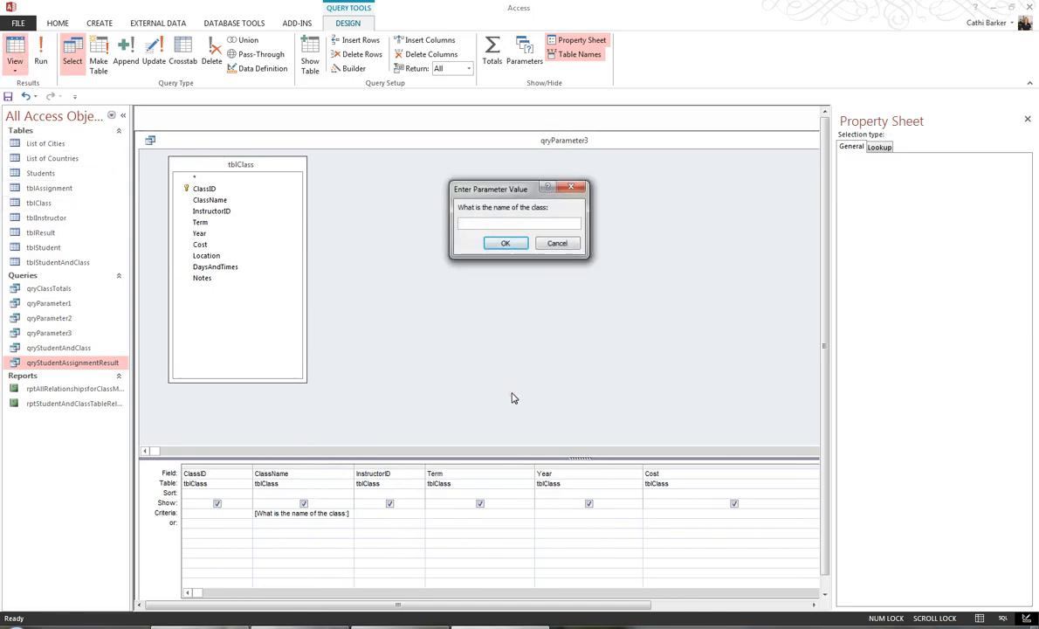
text(thermo theory)
key(Return)
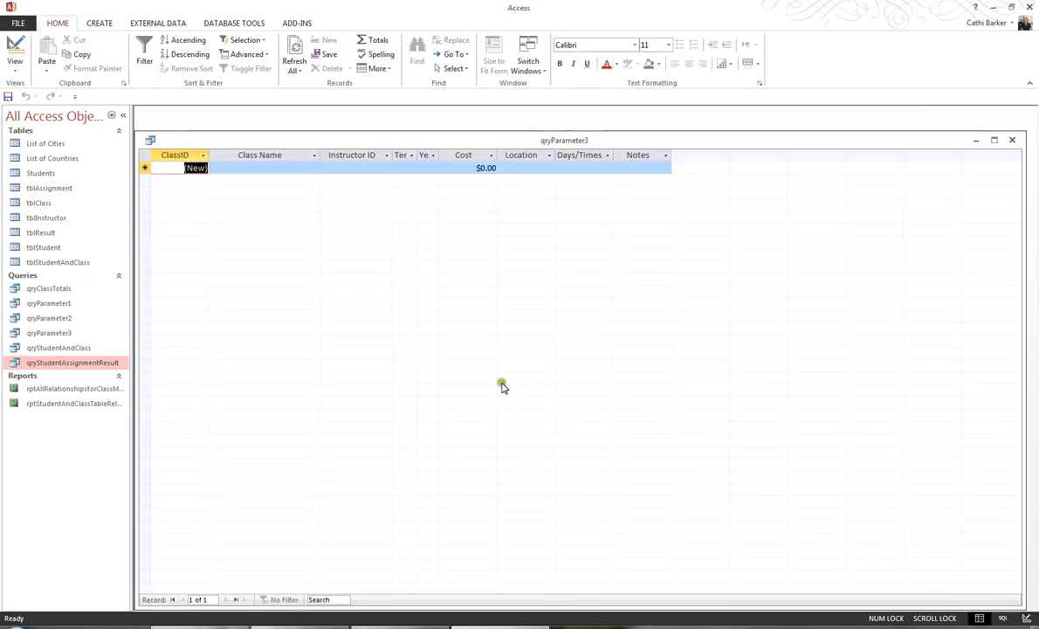
click(11, 54)
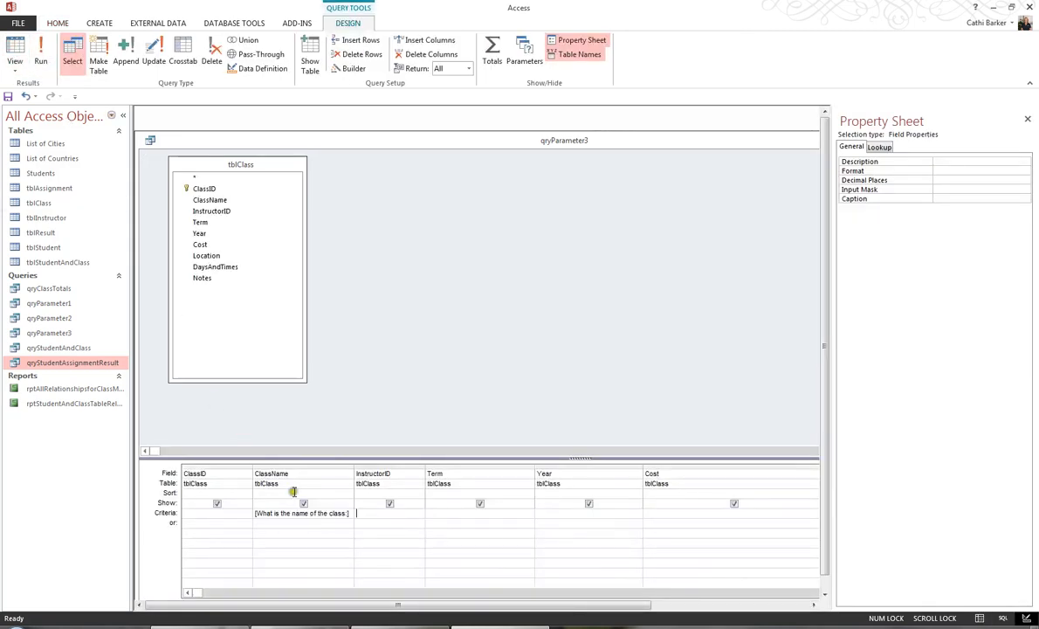
Widen the ClassName column and put Like "*"& in front of the prompt in its criteria
drag(353, 468, 420, 468)
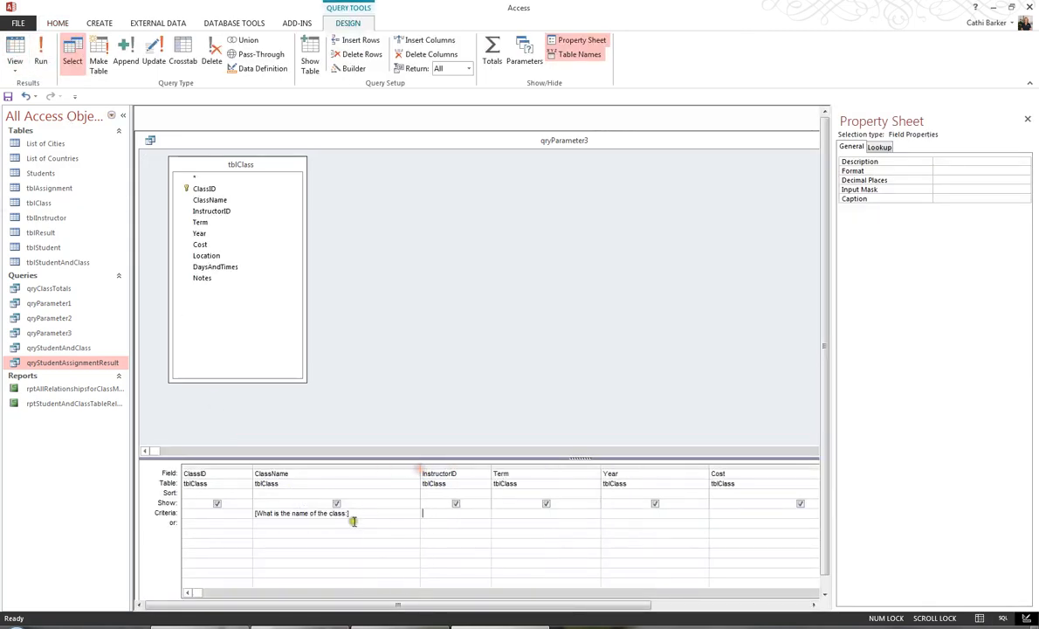
click(355, 514)
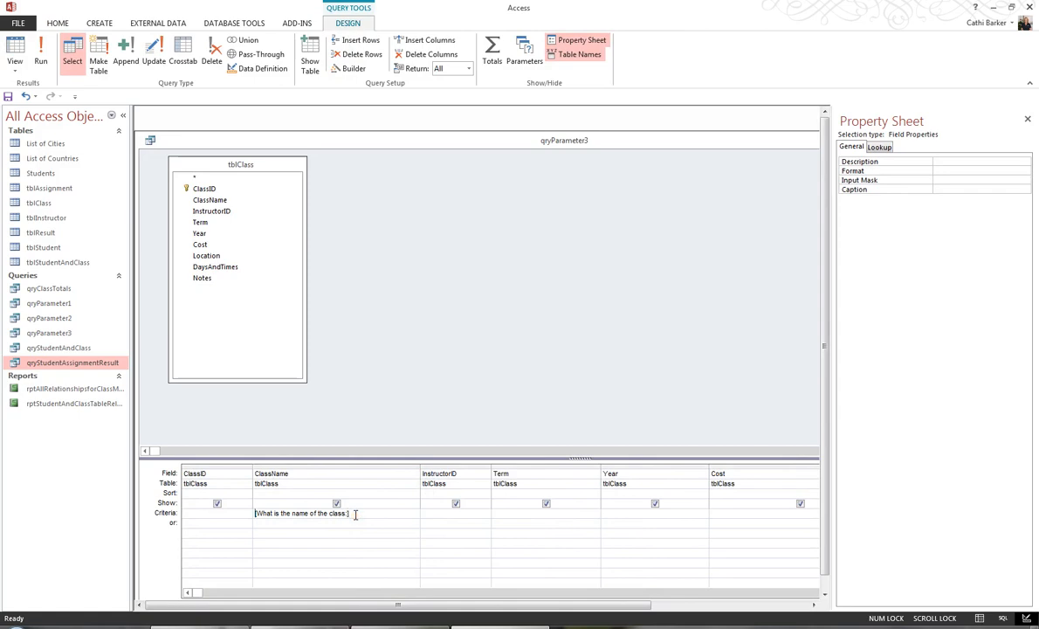
text(Like )
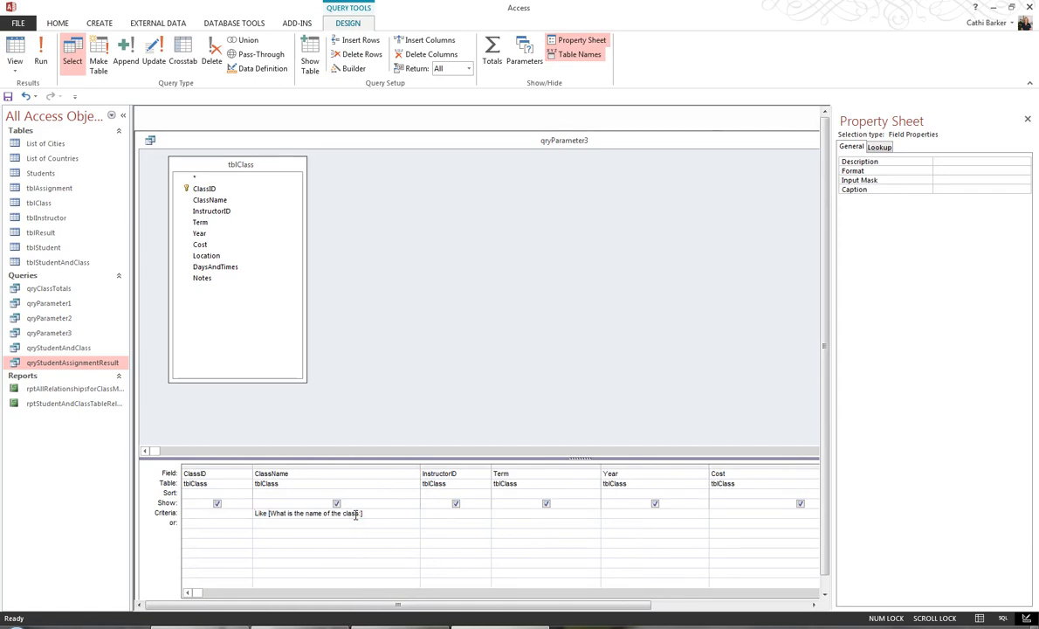
text(")
text(8")
text(&)
key(Left)
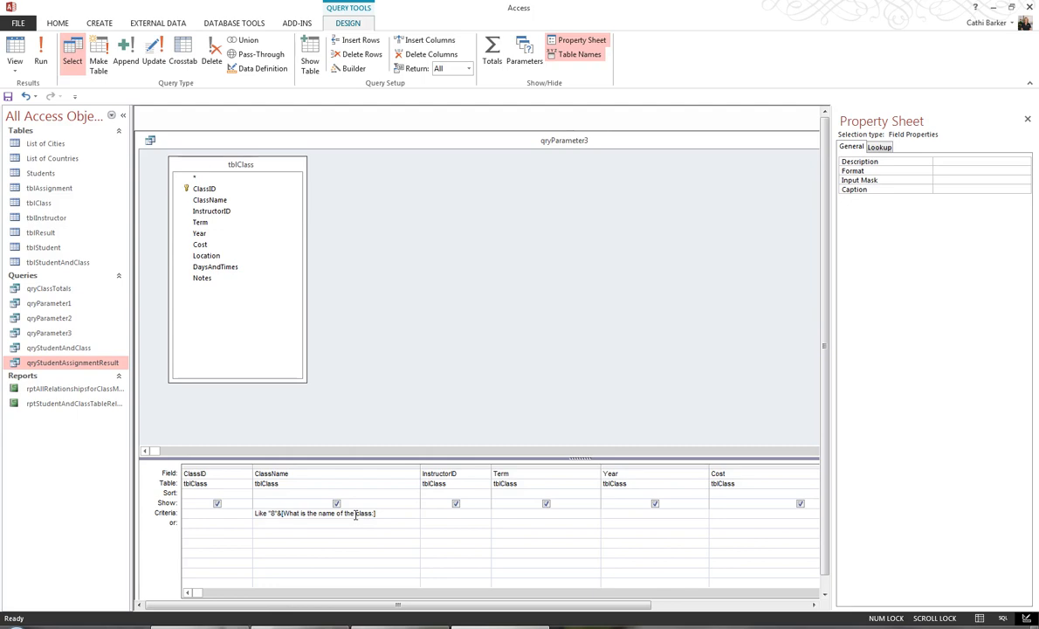
key(BackSpace)
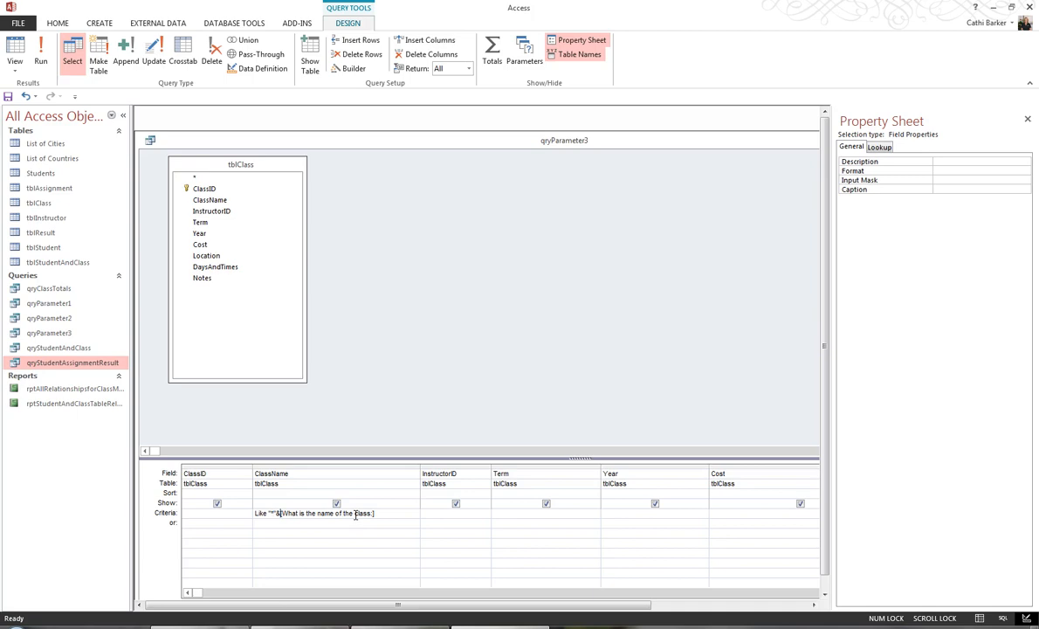
Replace the ClassName prompt with [Enter all or part of the Class Name] & "*" and widen the column slightly
key(ctrl+shift+Right)
key(ctrl+shift+Right)
key(ctrl+shift+Right)
key(ctrl+shift+Right)
key(ctrl+shift+Right)
key(ctrl+shift+Right)
key(ctrl+shift+Right)
key(ctrl+shift+Right)
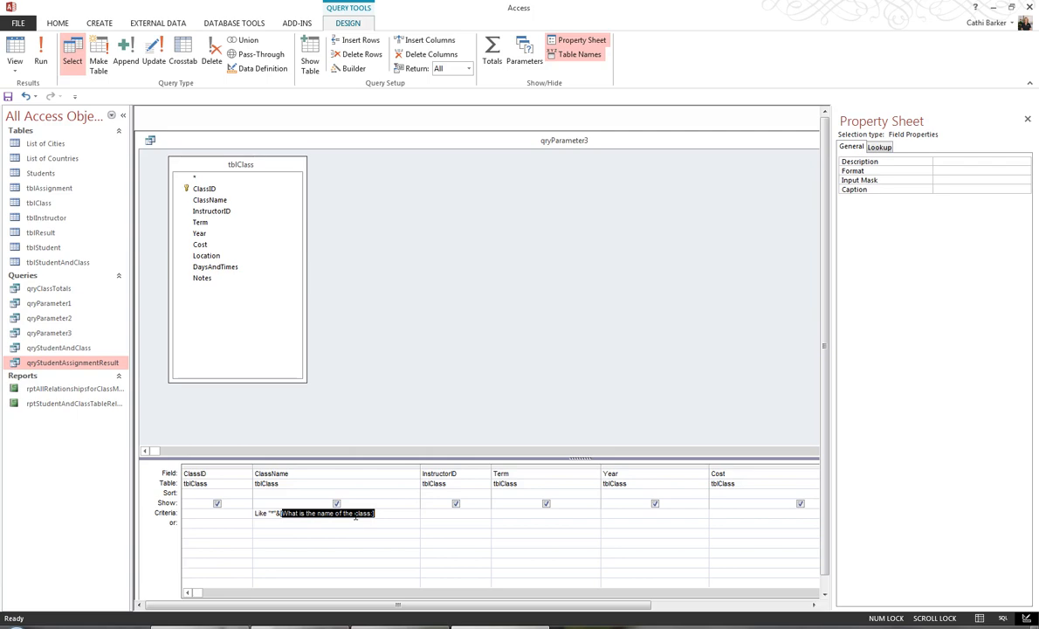
text([Enter all or par)
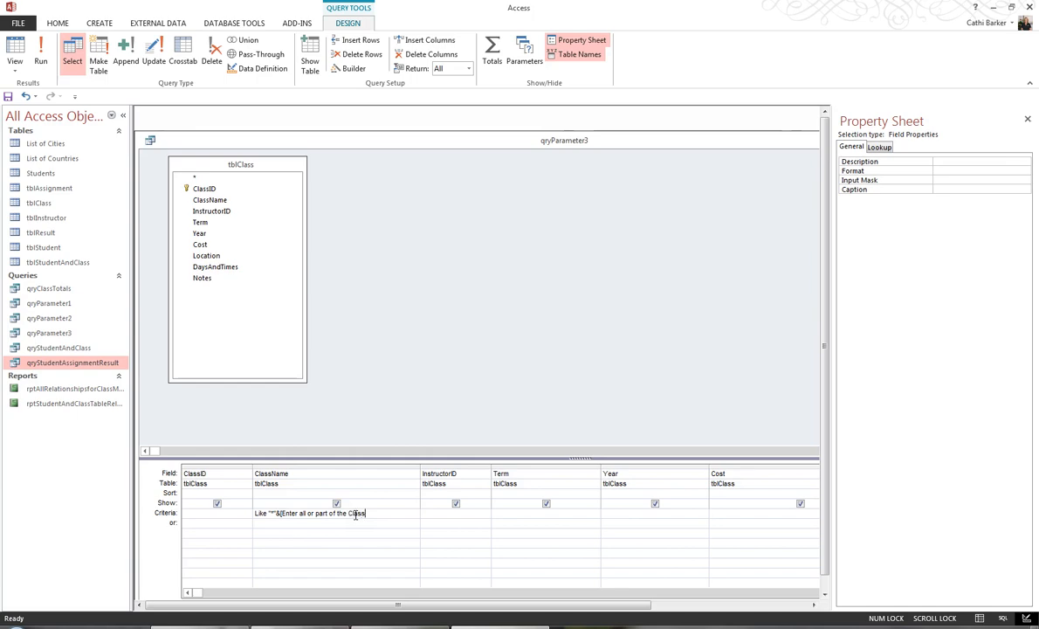
text(Name] & "*)
text("*)
key(Return)
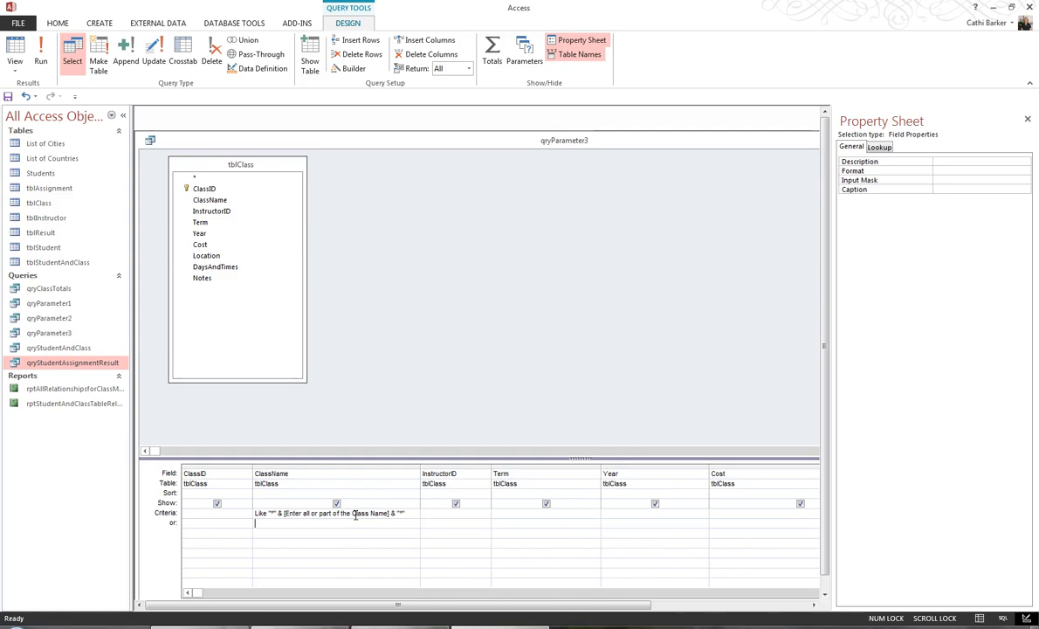
drag(420, 466, 437, 465)
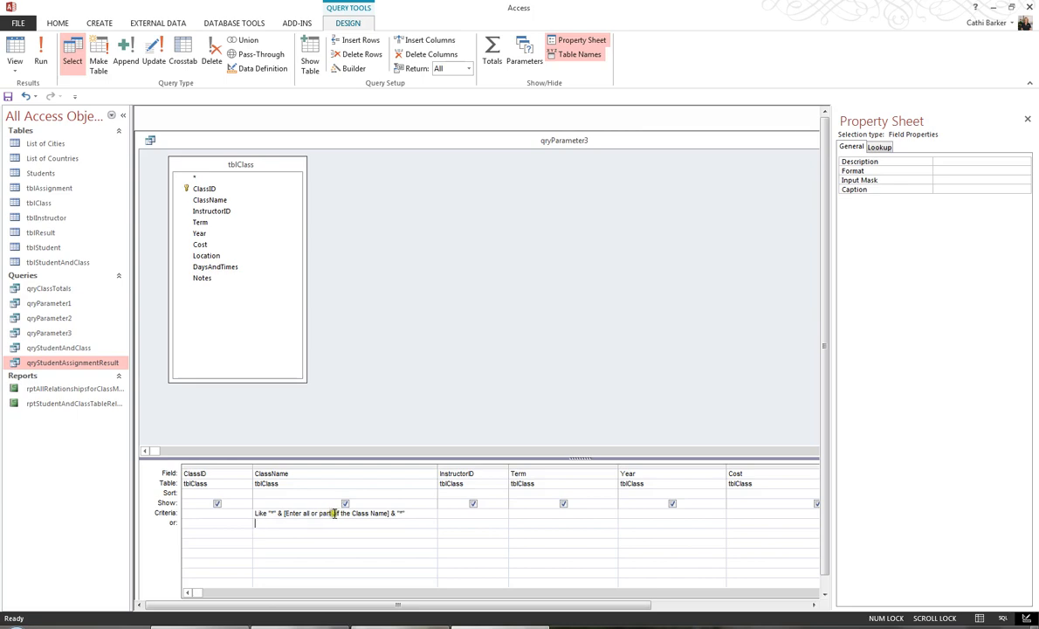
View the query's results for class names containing "the"
click(16, 54)
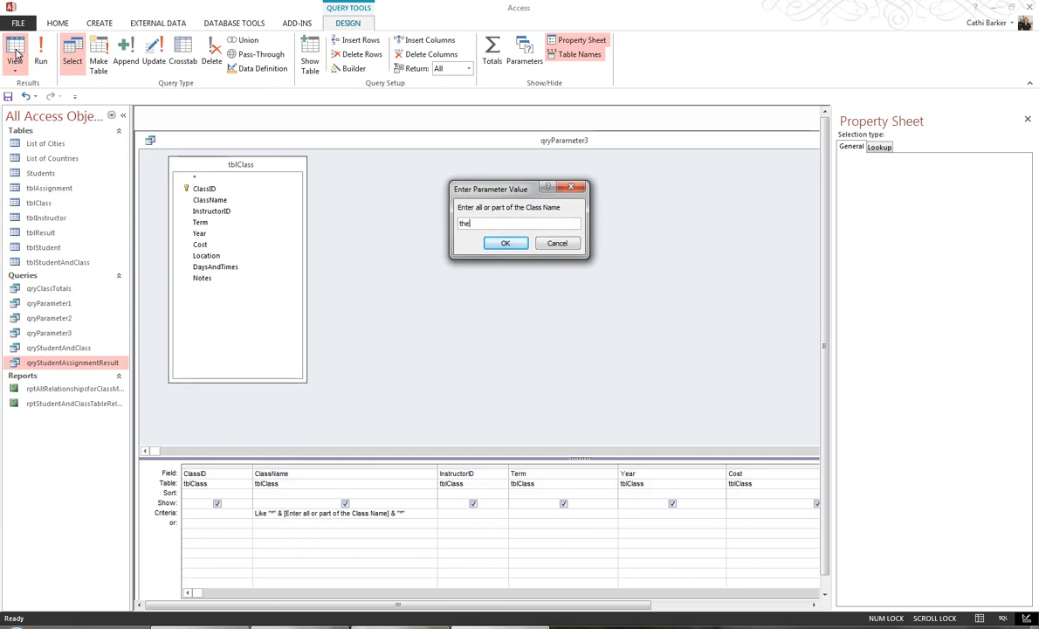
click(502, 244)
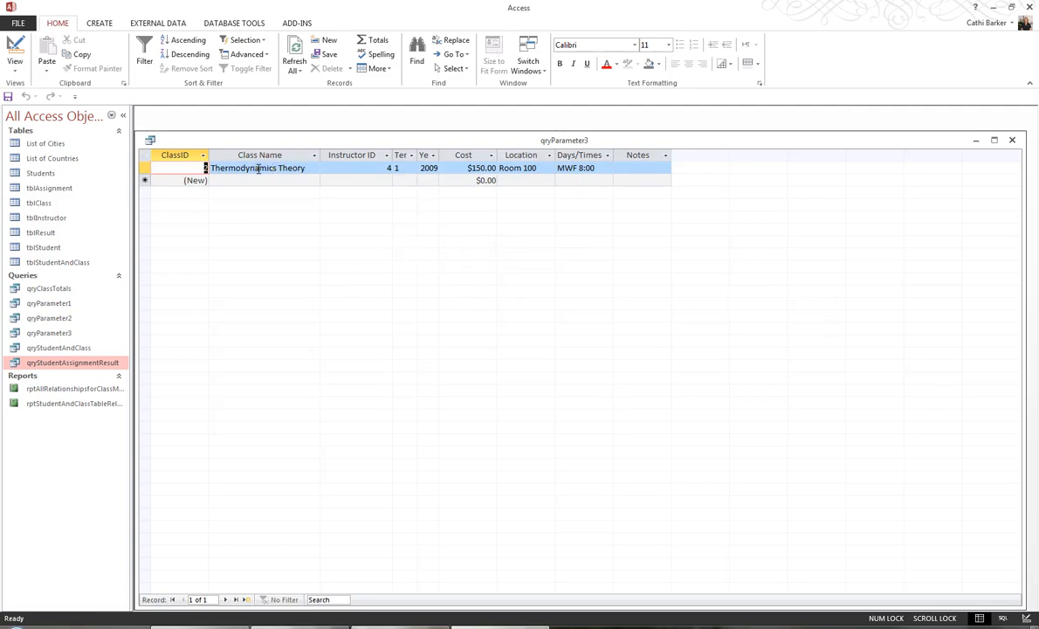
Return to the query design and view the results for class names containing "sc"
click(13, 50)
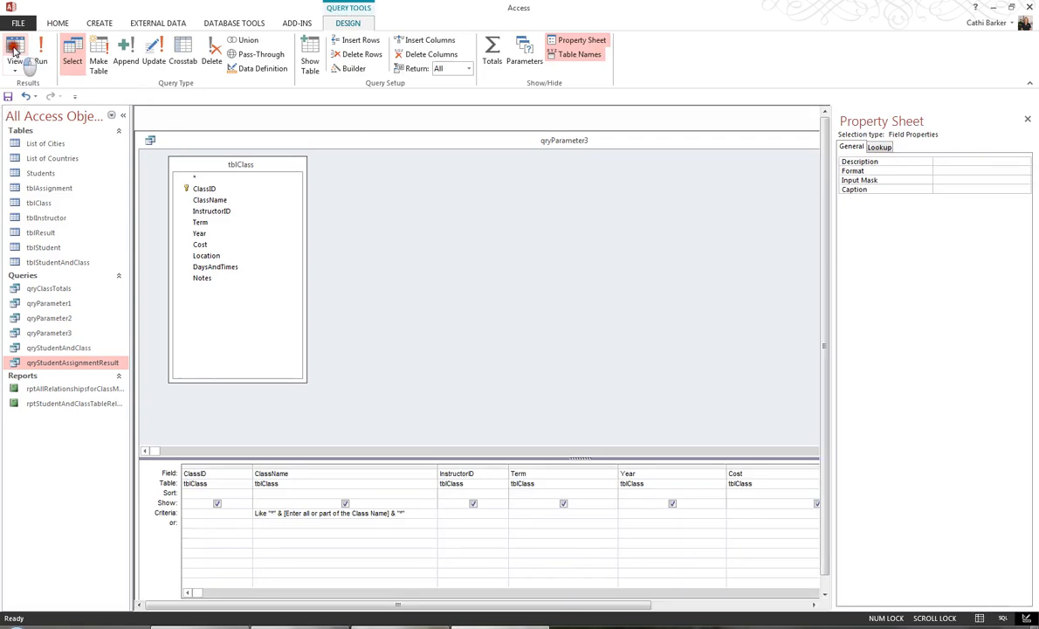
click(13, 49)
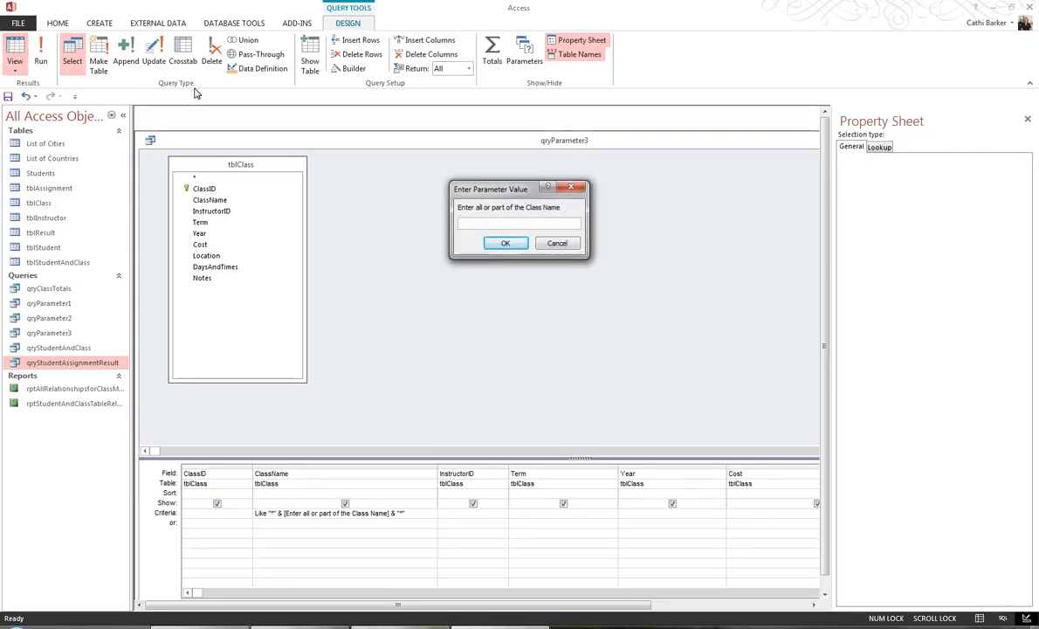
text(sc)
click(515, 244)
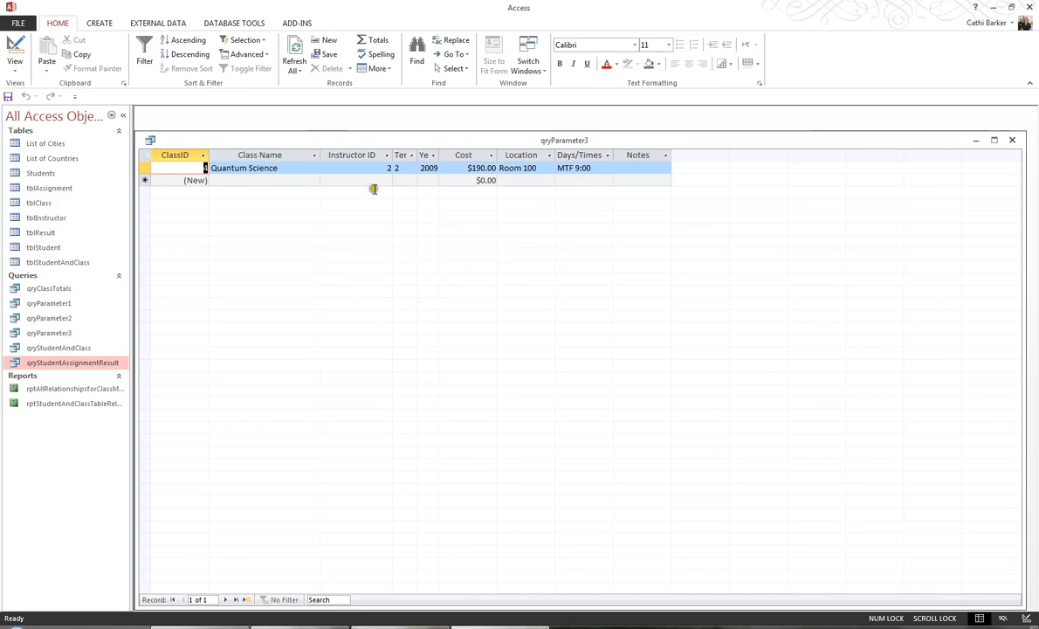
Go back to the design and view the query's results for class names containing "e"
click(15, 53)
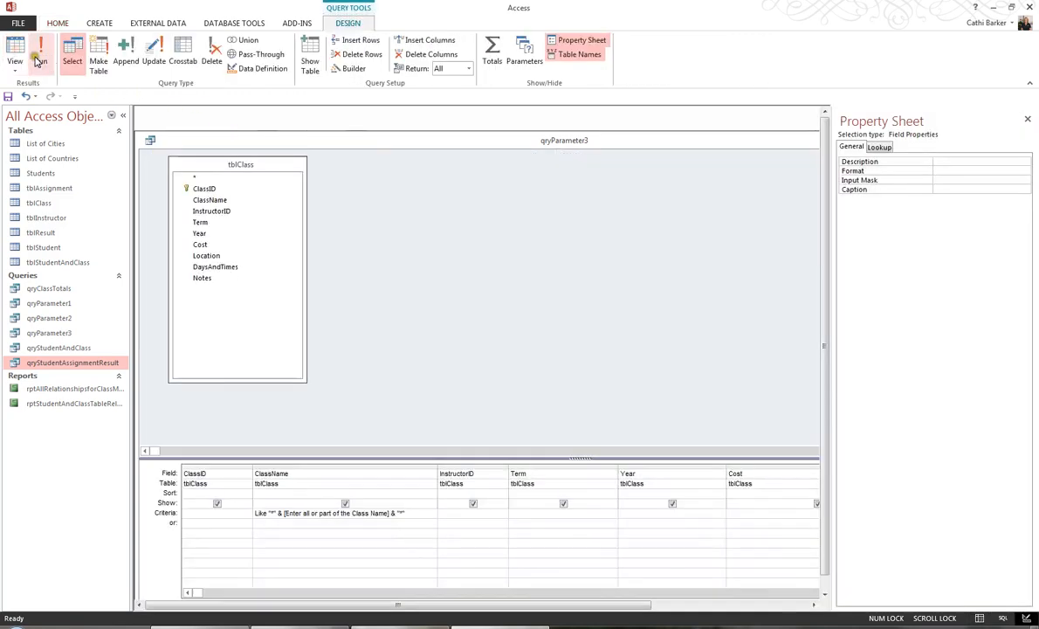
click(15, 51)
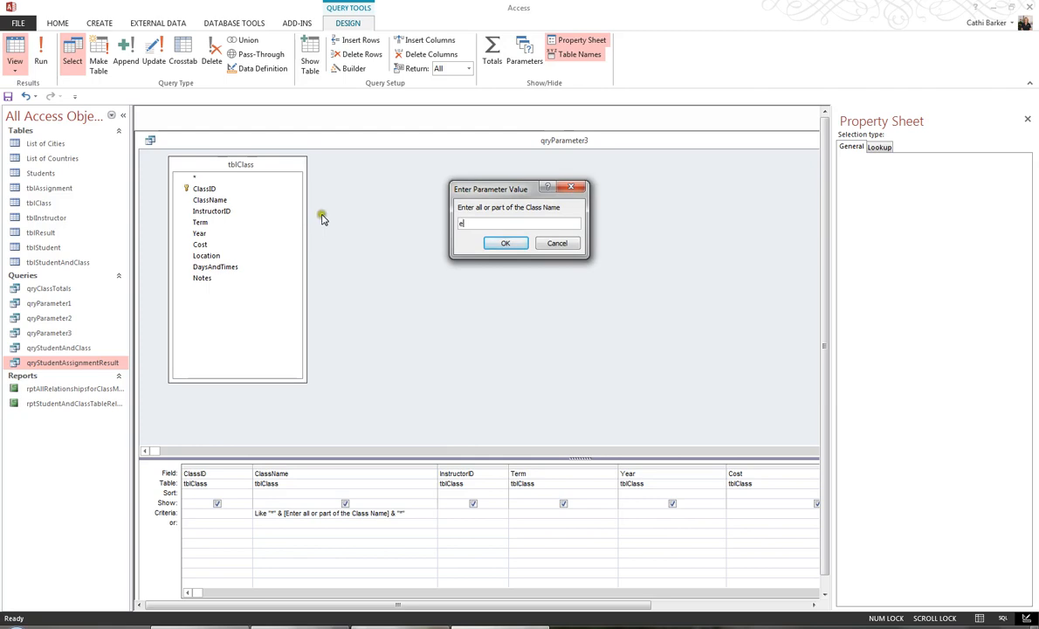
click(506, 244)
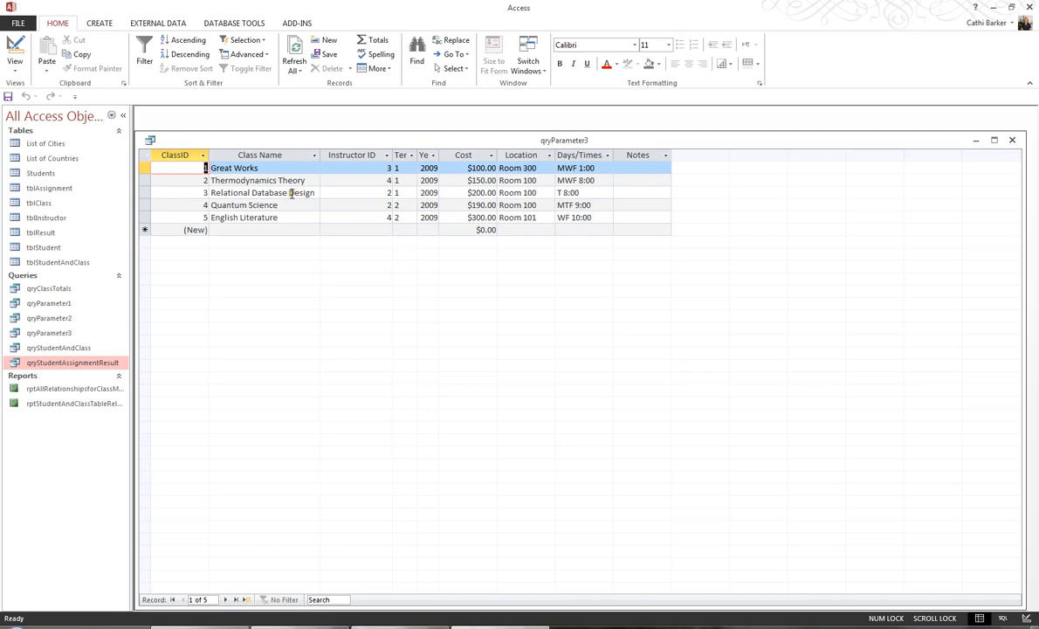
Switch back to the design and view the query's results for class names containing "database"
click(15, 53)
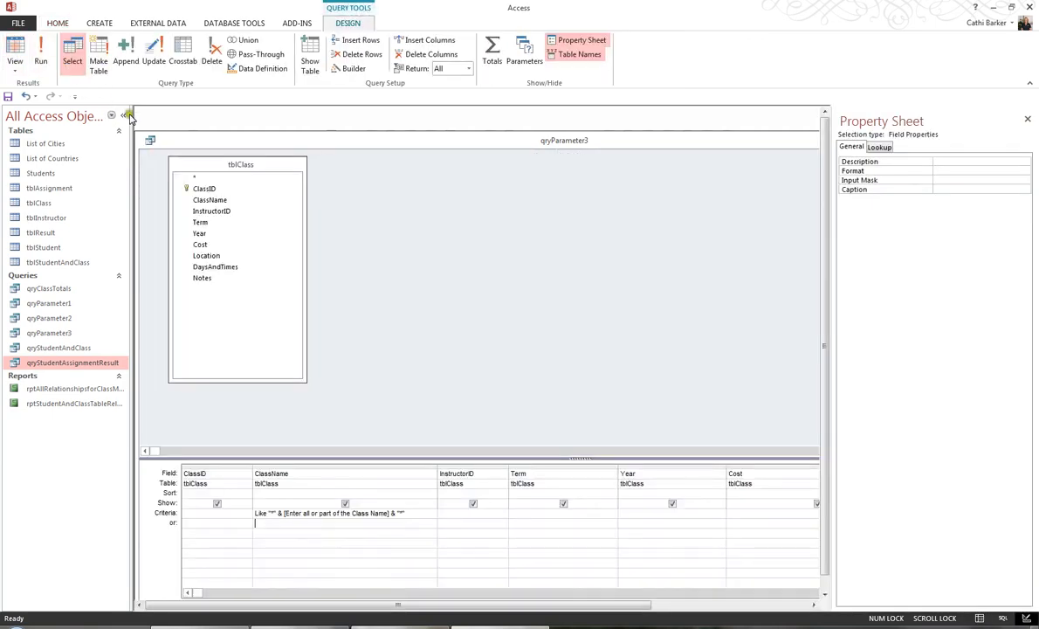
click(16, 49)
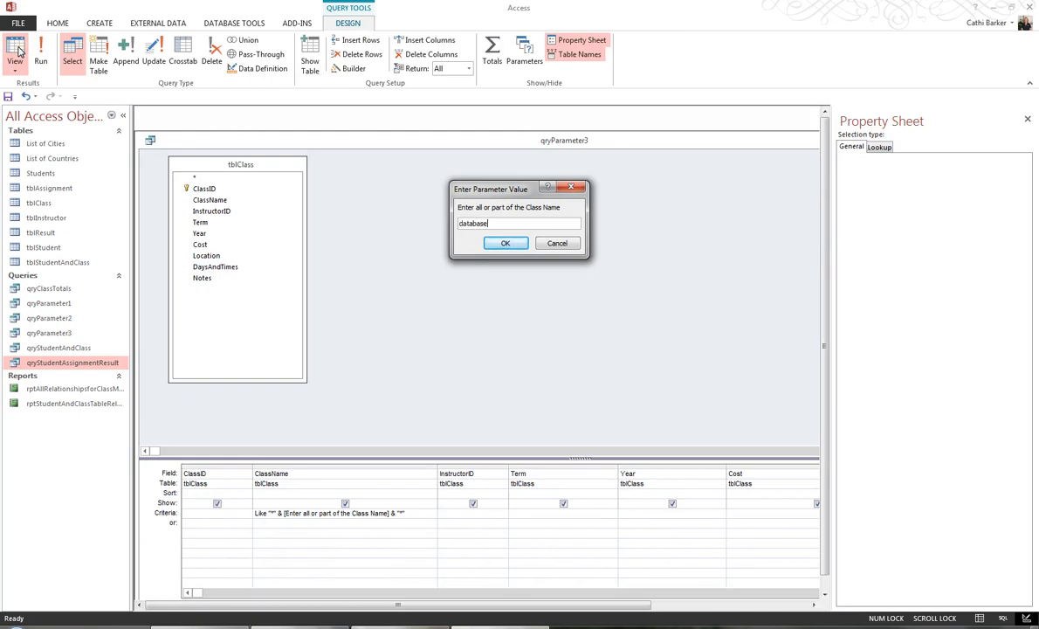
click(505, 242)
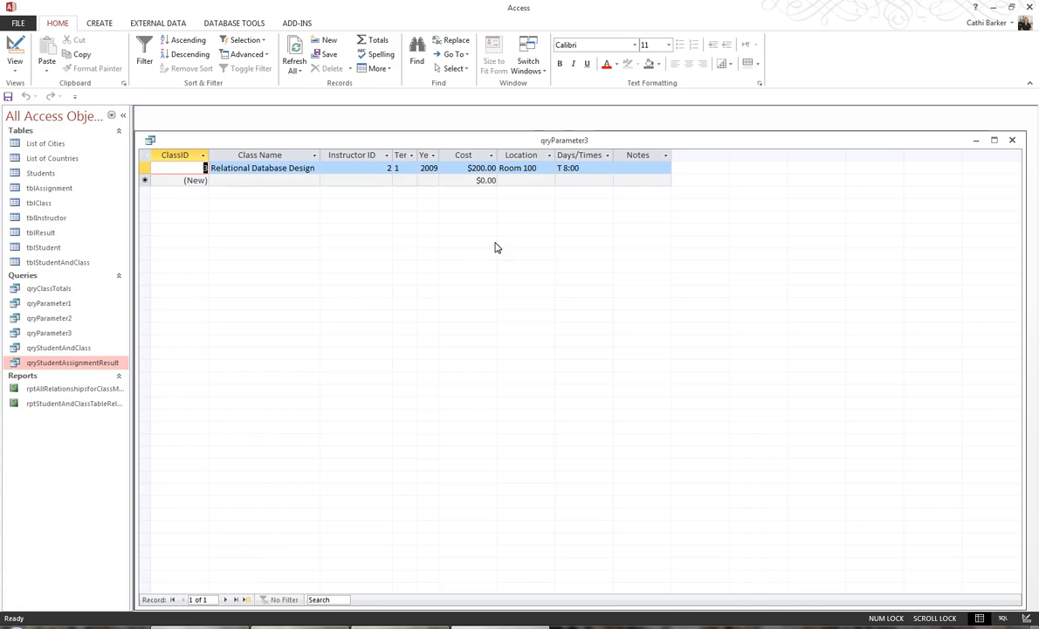
Save the class name query as a new query named qryParameter4 and close it
key(F12)
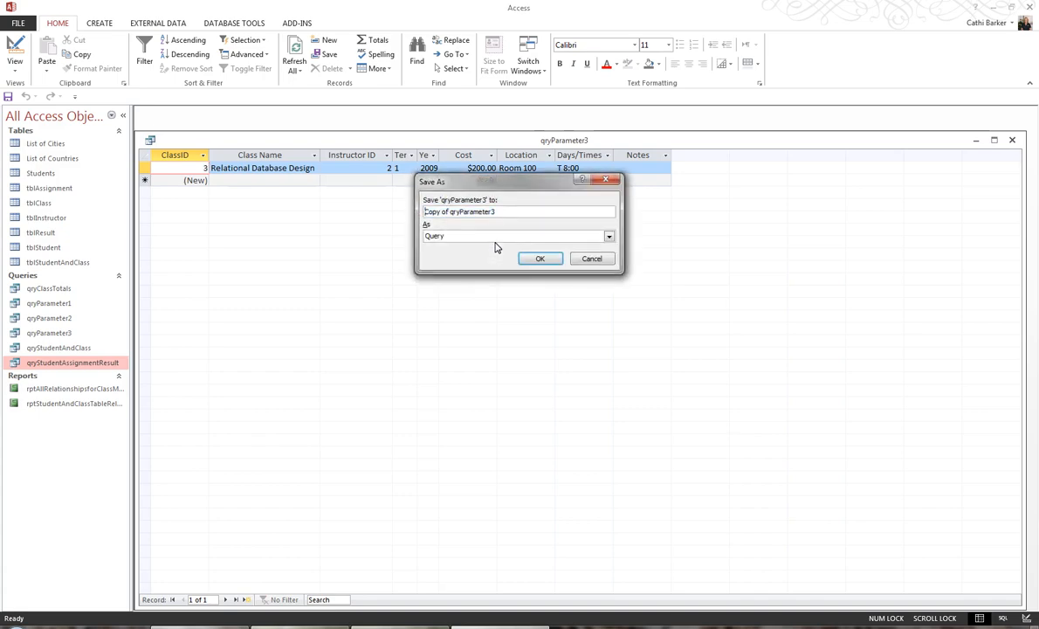
key(Delete)
key(Delete)
key(Delete)
key(Delete)
key(Delete)
key(Delete)
key(Delete)
key(Delete)
text(4)
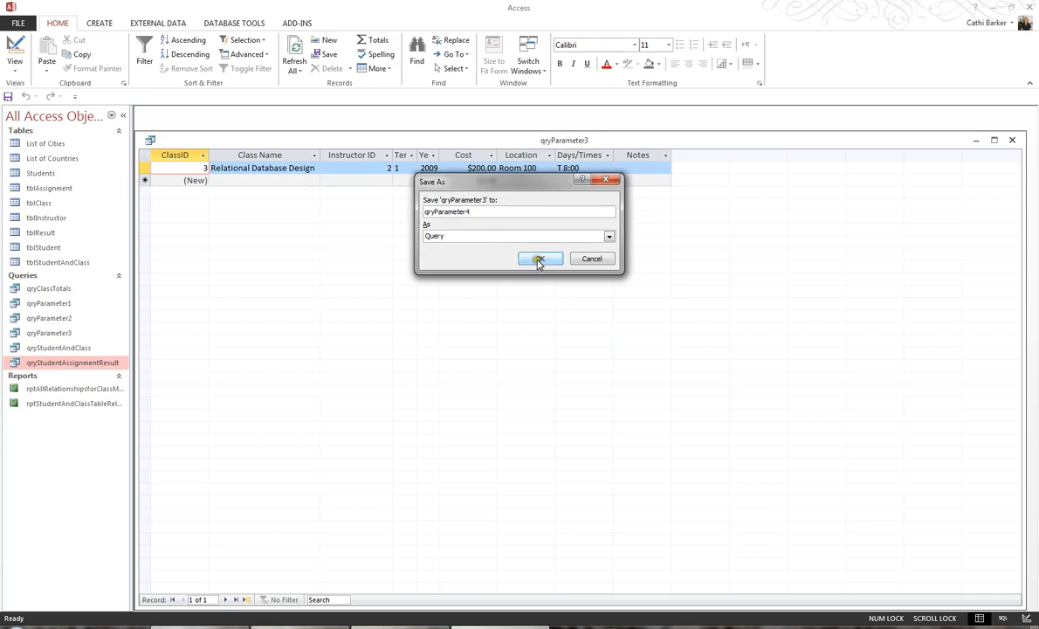
click(538, 259)
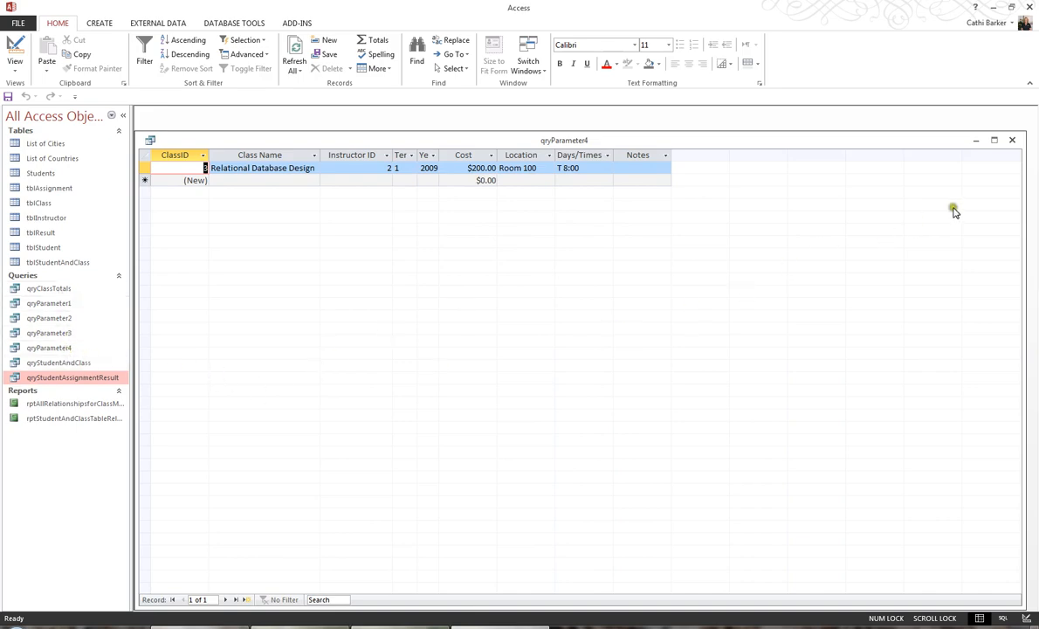
click(1012, 140)
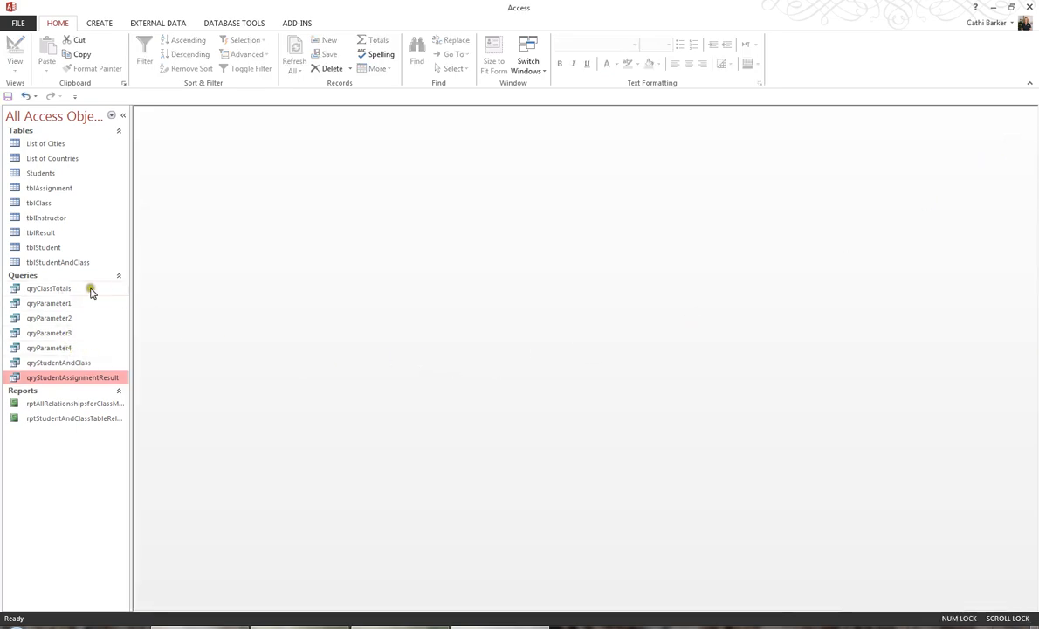
Run the saved query qryParameter1 for term 1, view its results and close it
double_click(48, 304)
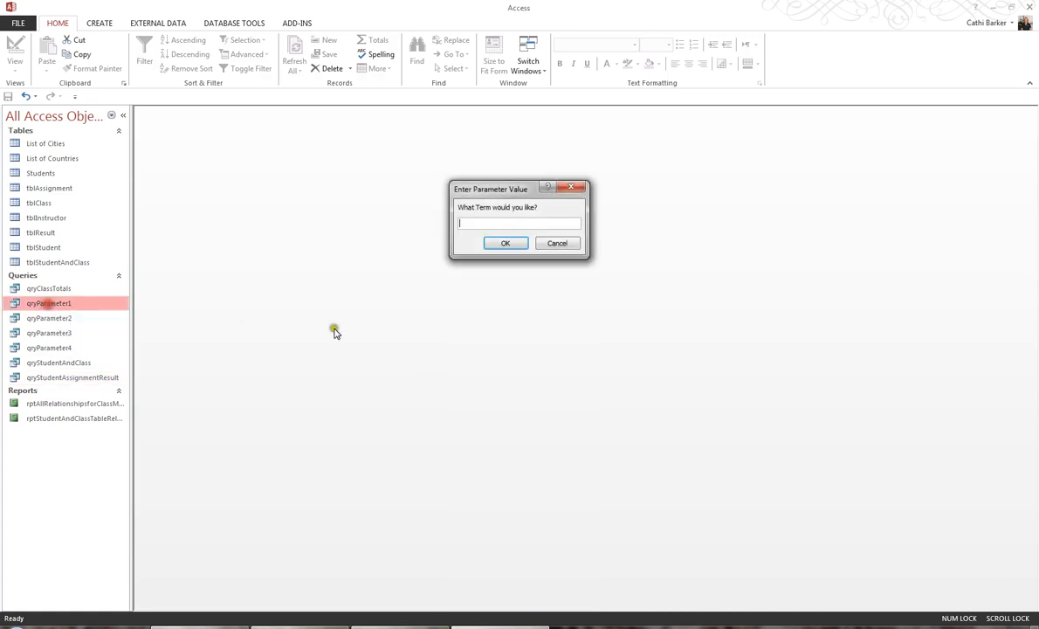
key(Return)
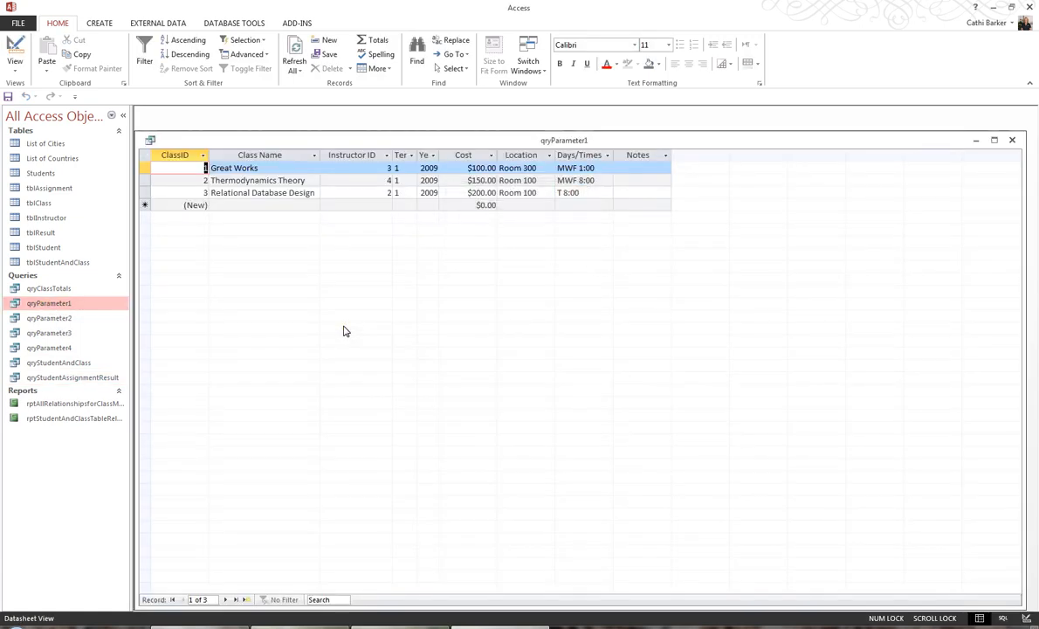
click(1013, 139)
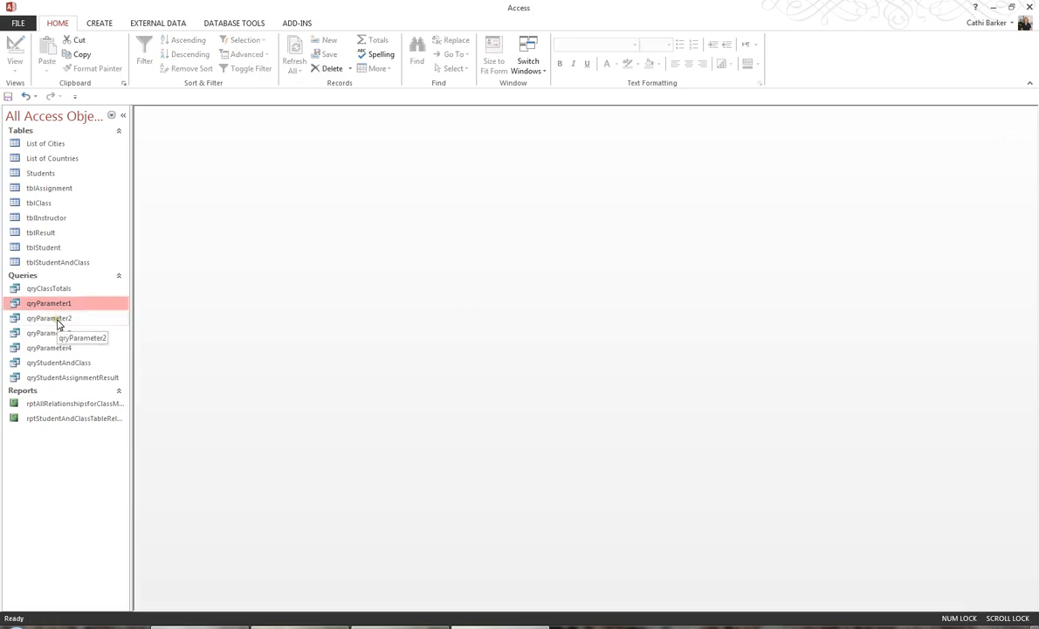
Run qryParameter2 for term 1 and year 2009, view its results and close it
double_click(55, 319)
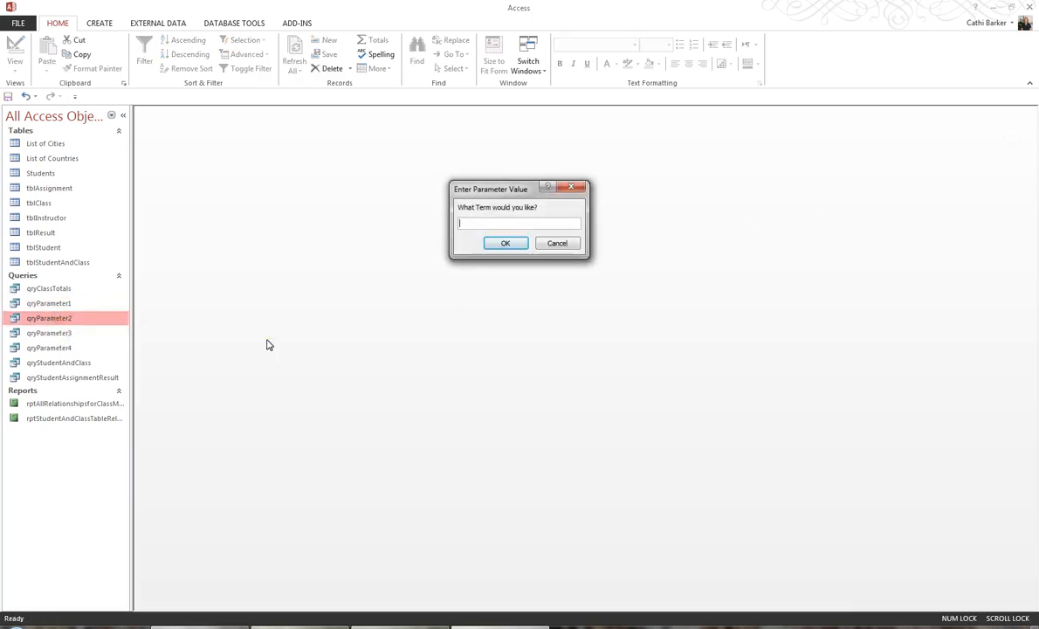
text(1)
key(Return)
text(2009)
key(Return)
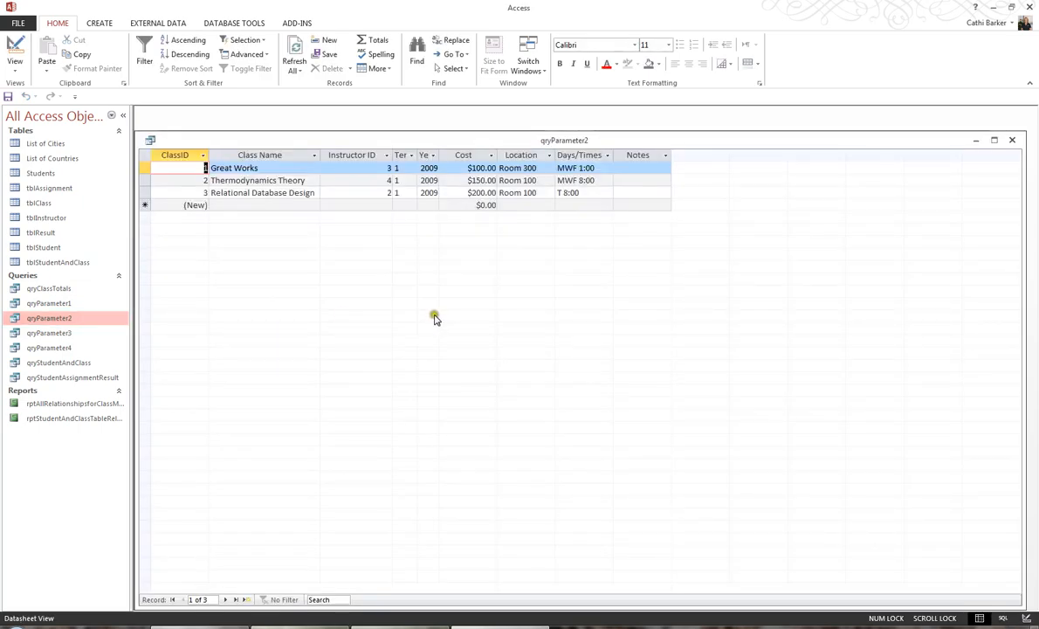
click(1012, 139)
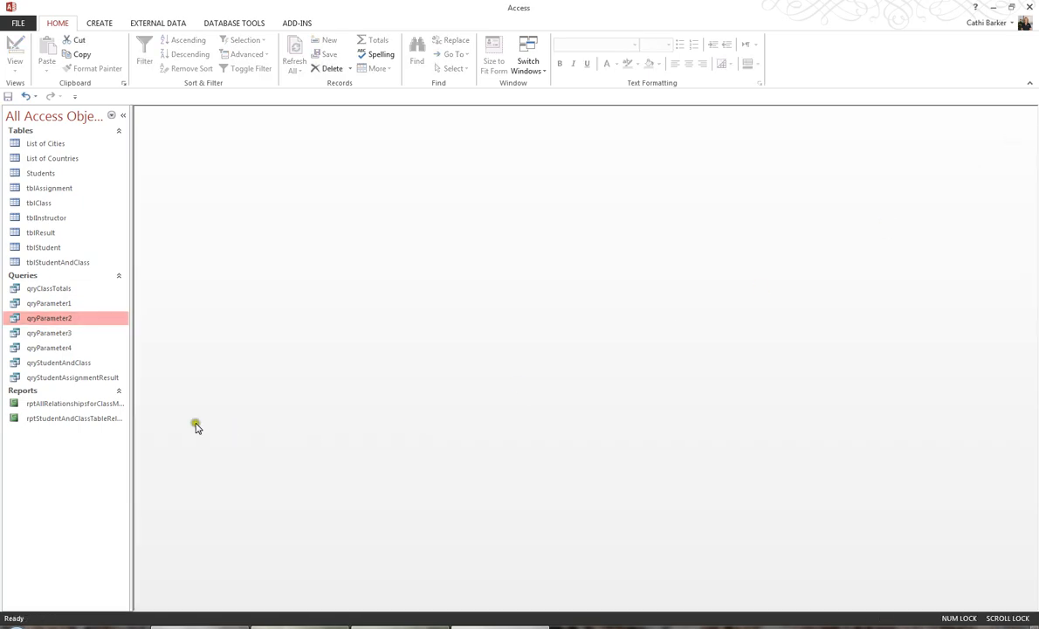
Run qryParameter3 for classes costing from 150 to 250, view its results and close it
double_click(70, 333)
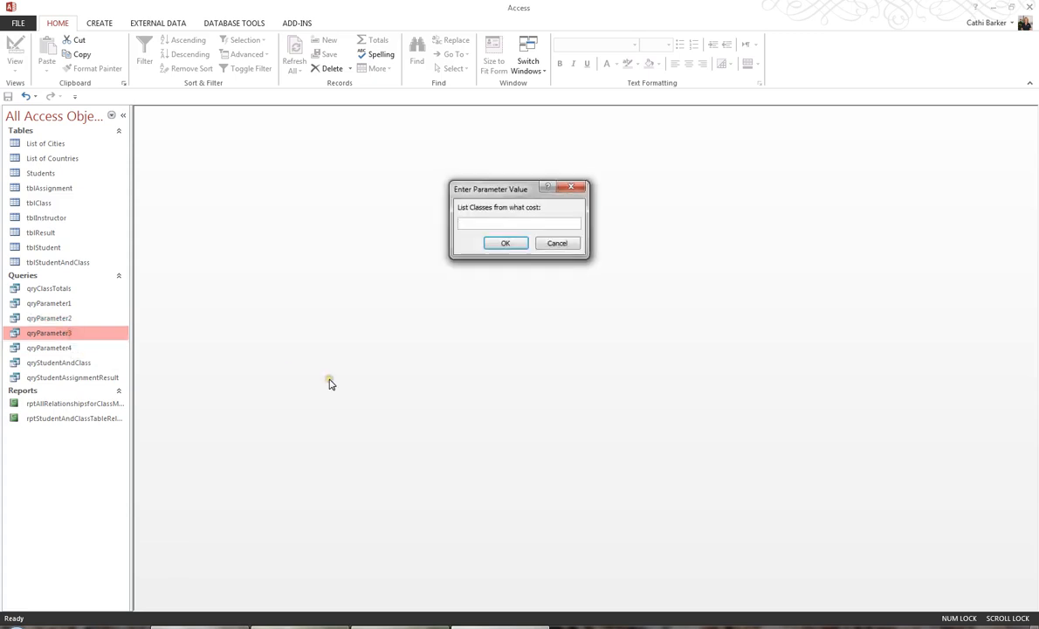
text(150)
key(Return)
text(250)
key(Return)
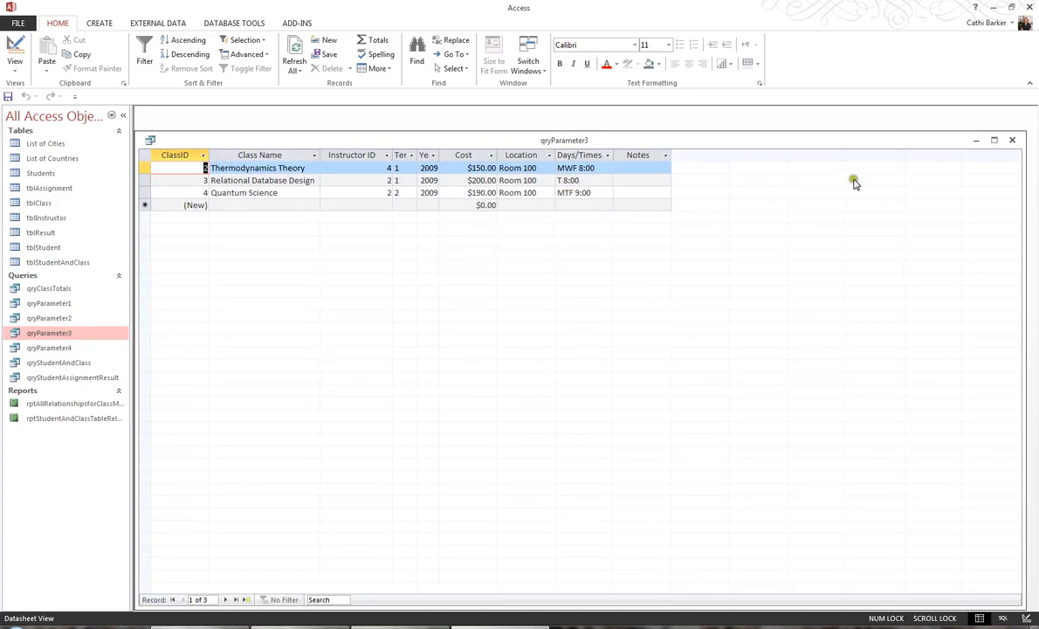
click(1015, 141)
Run qryParameter4 for class names containing "sci", view its results and close it
double_click(72, 347)
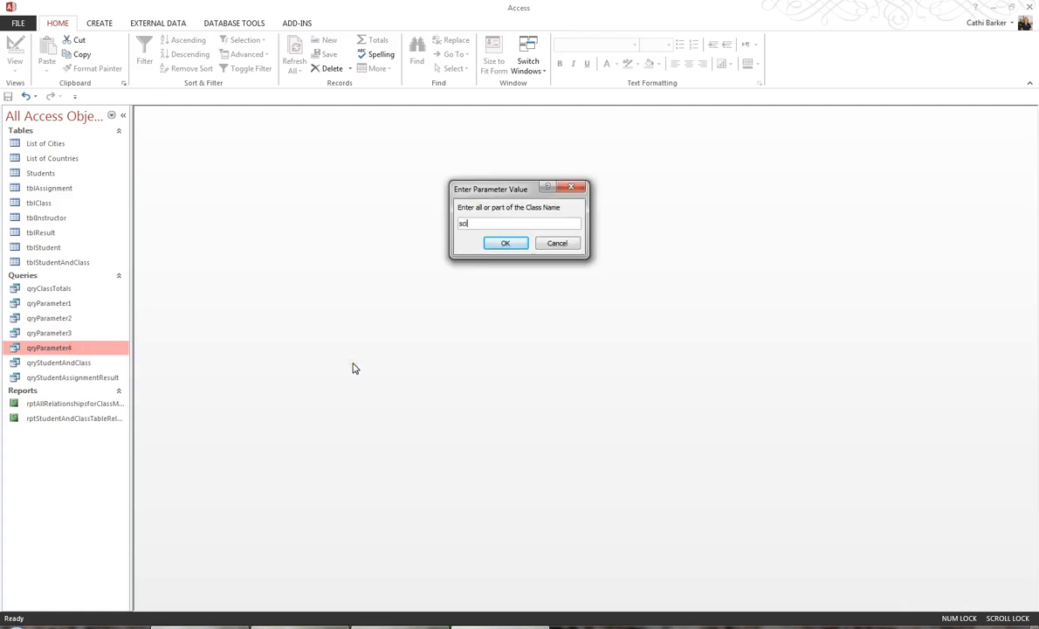
key(Return)
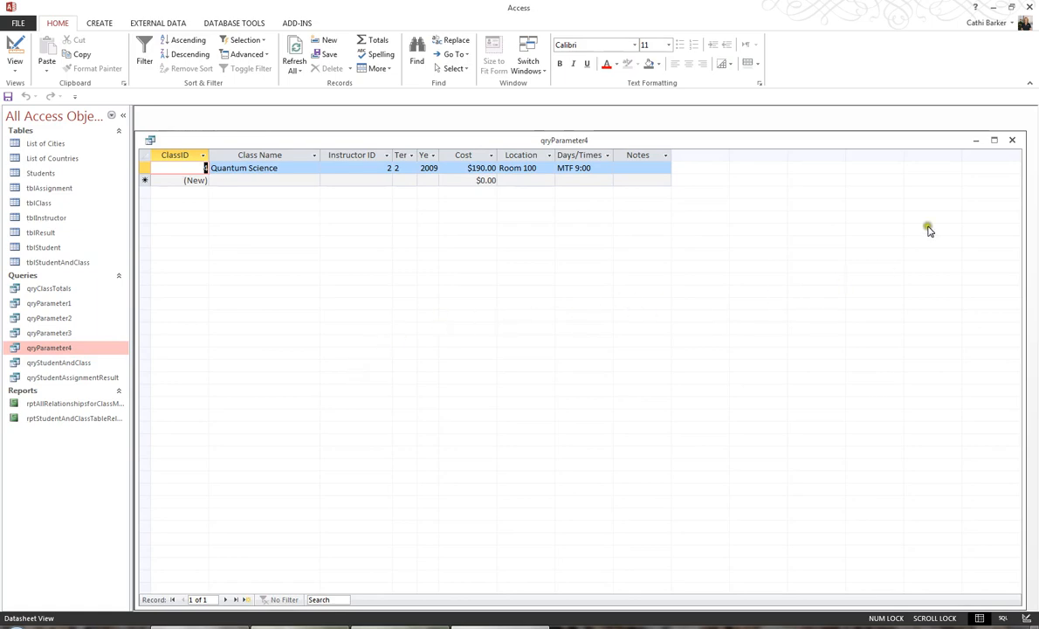
click(1010, 142)
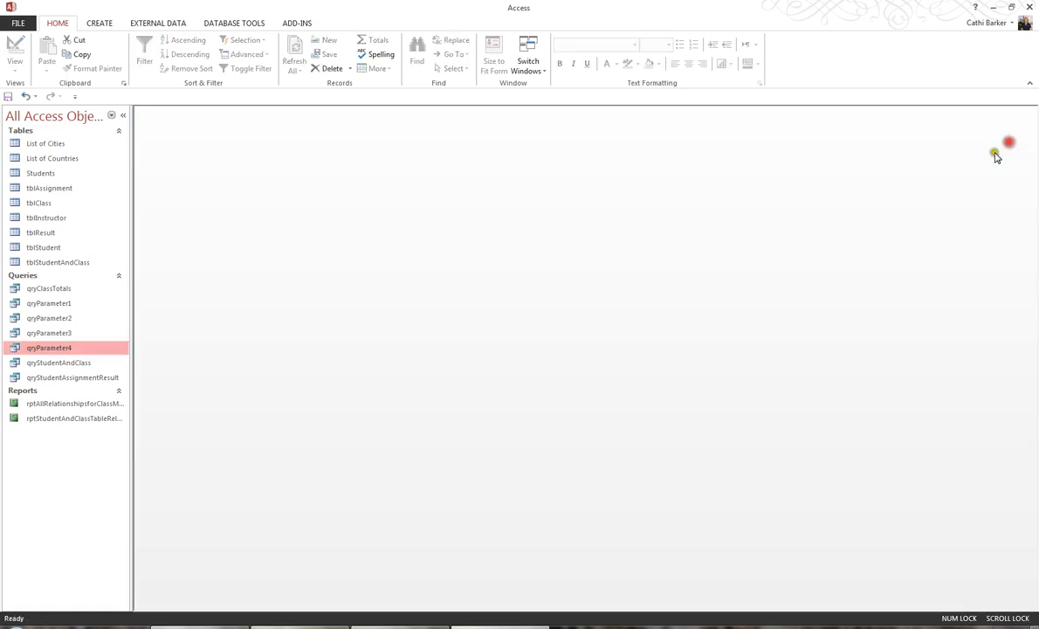
click(802, 335)
click(801, 336)
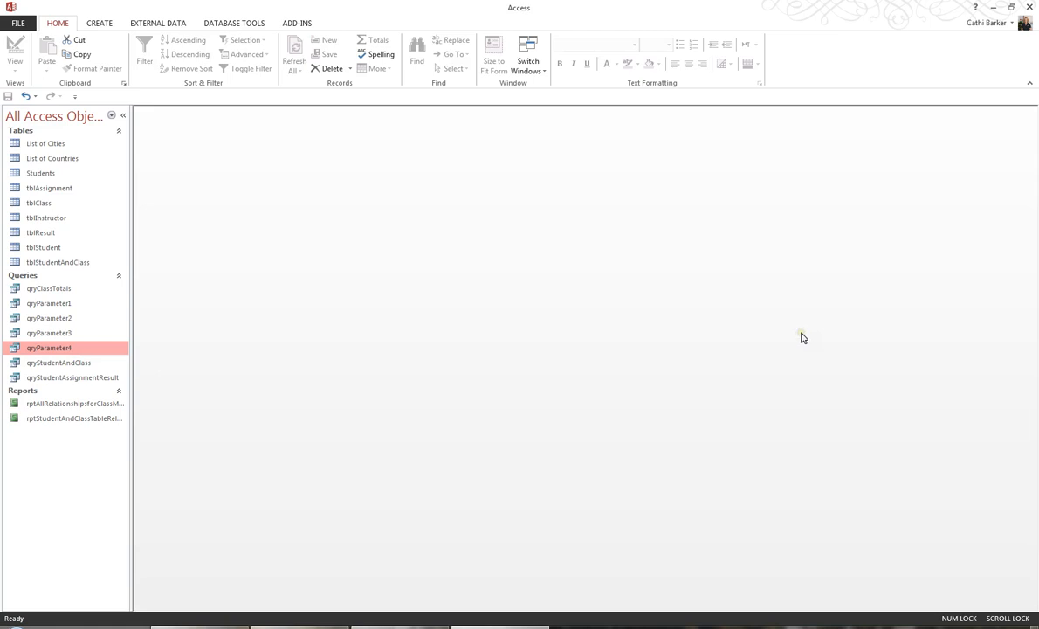